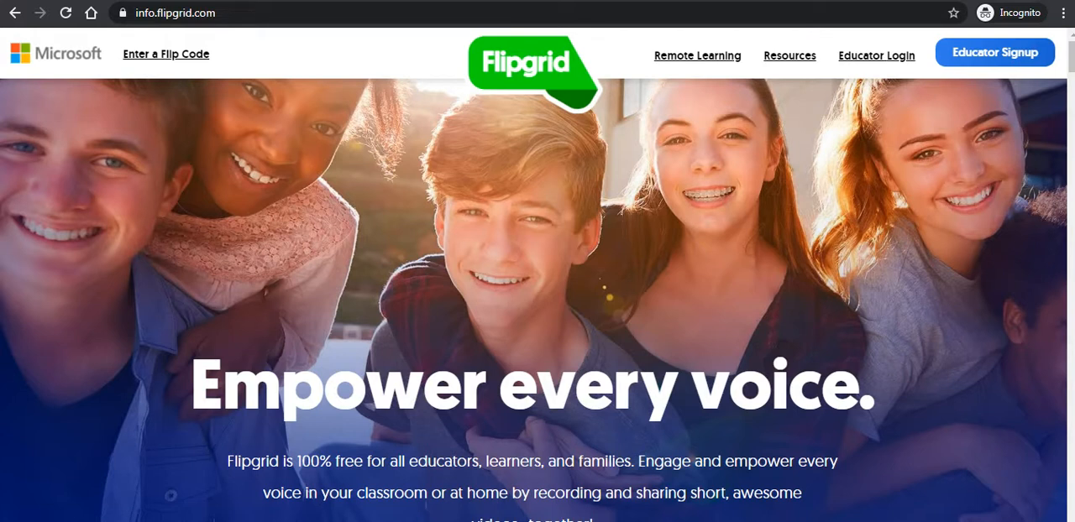
- Go to the educator login and start a new grid named "FDP on E-Content Development"
left_click(860, 59)
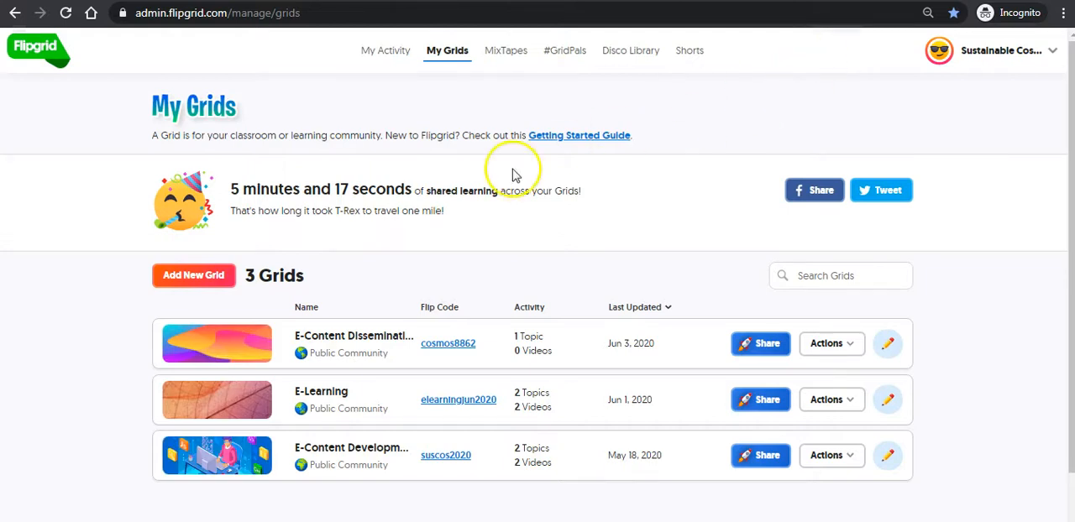
left_click(185, 280)
left_click(415, 169)
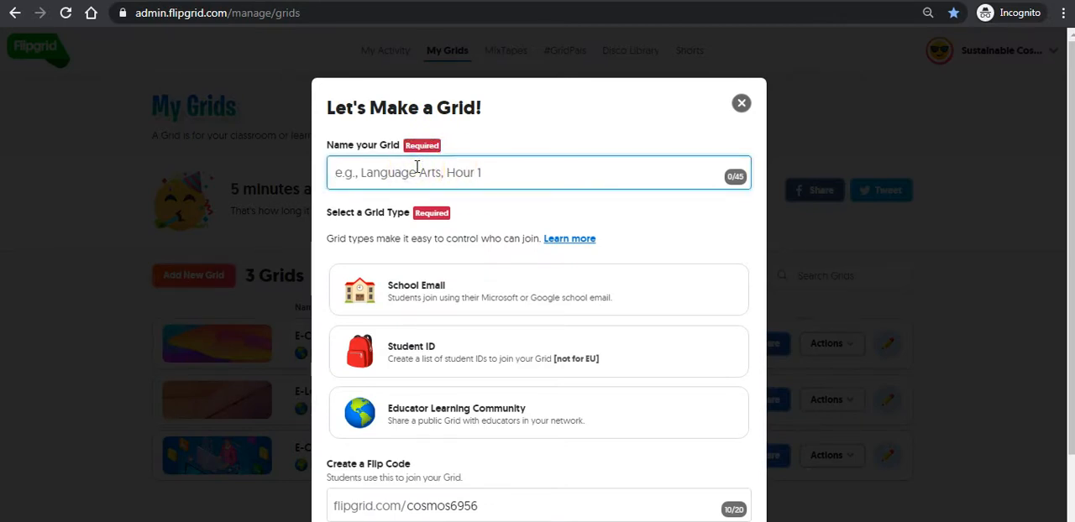
type("FDP ")
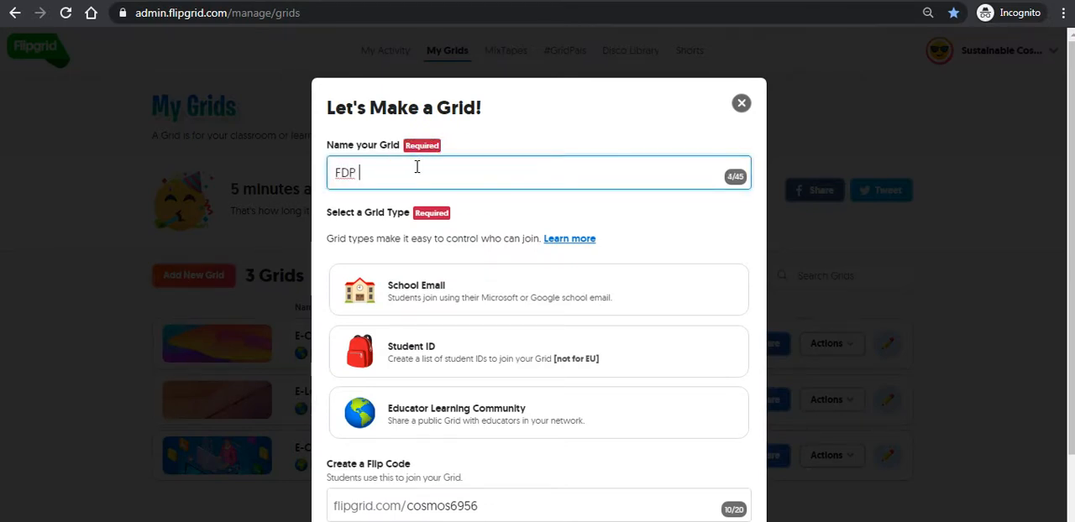
type("on E-Con")
type("ete")
type("tent Developme")
type("nt")
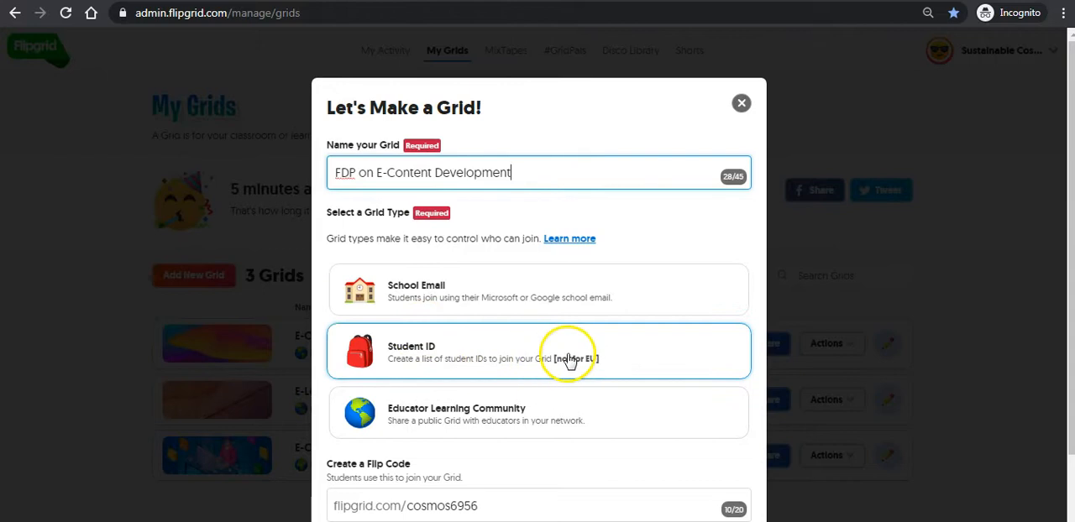
- Choose Educator Learning Community as the grid type and continue with the suggested Flip Code
left_click(417, 420)
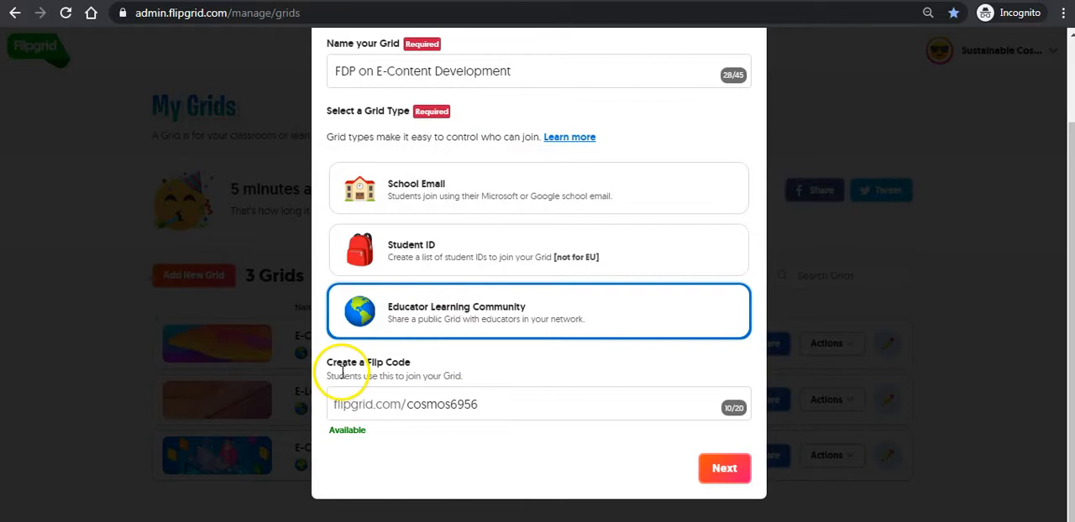
left_click(504, 408)
left_click_drag(503, 408, 410, 409)
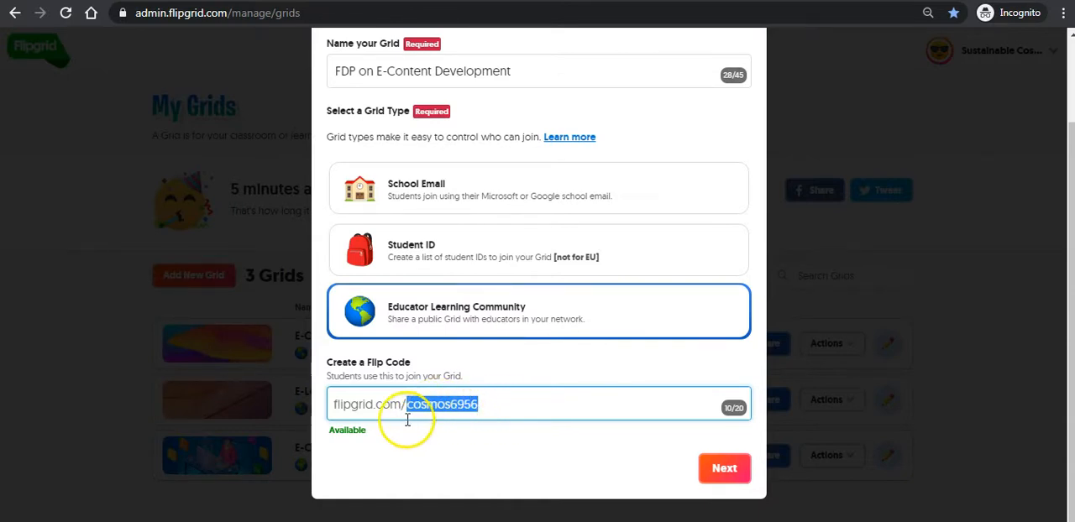
left_click(727, 468)
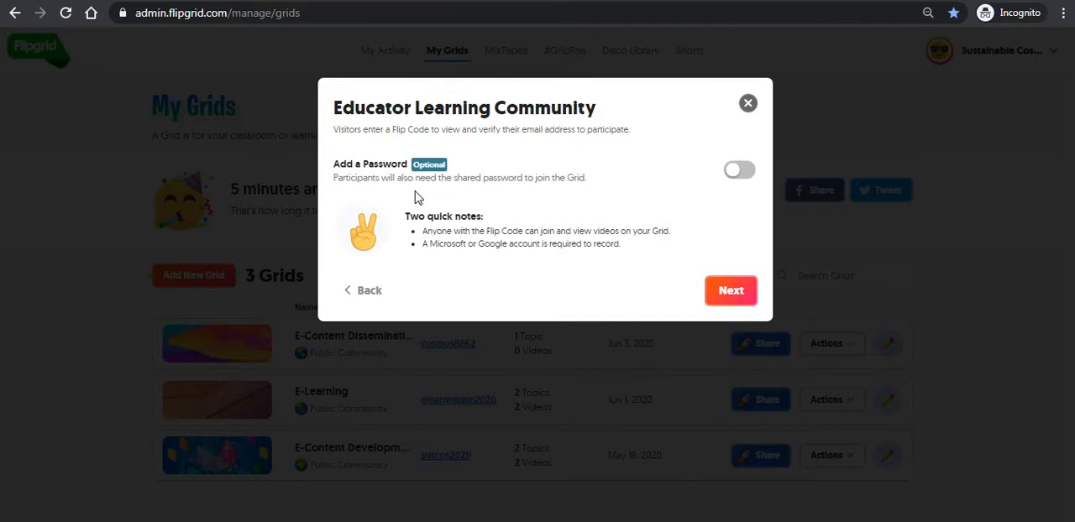
- Finish creating the grid without adding a password and go to its details page
left_click(729, 290)
left_click(732, 294)
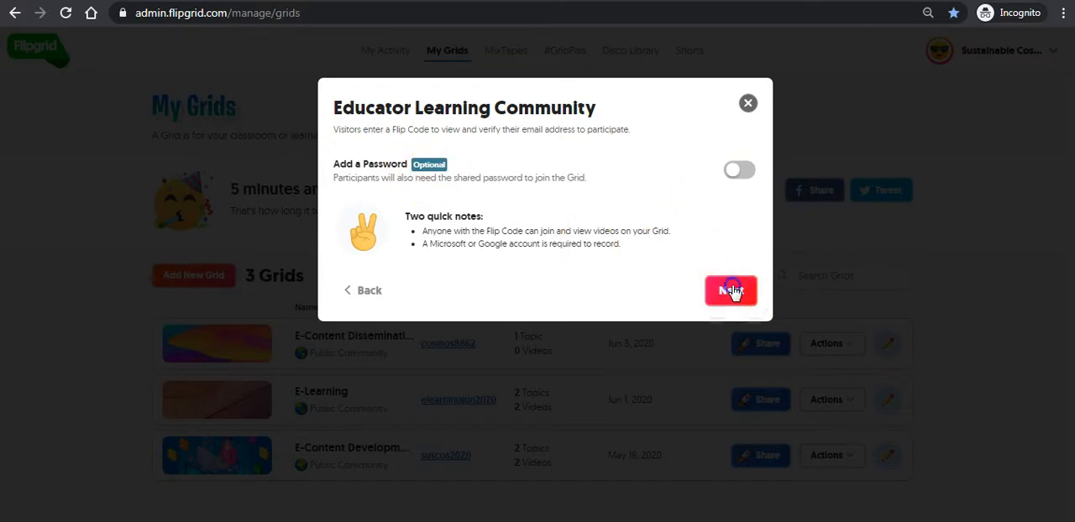
left_click(731, 291)
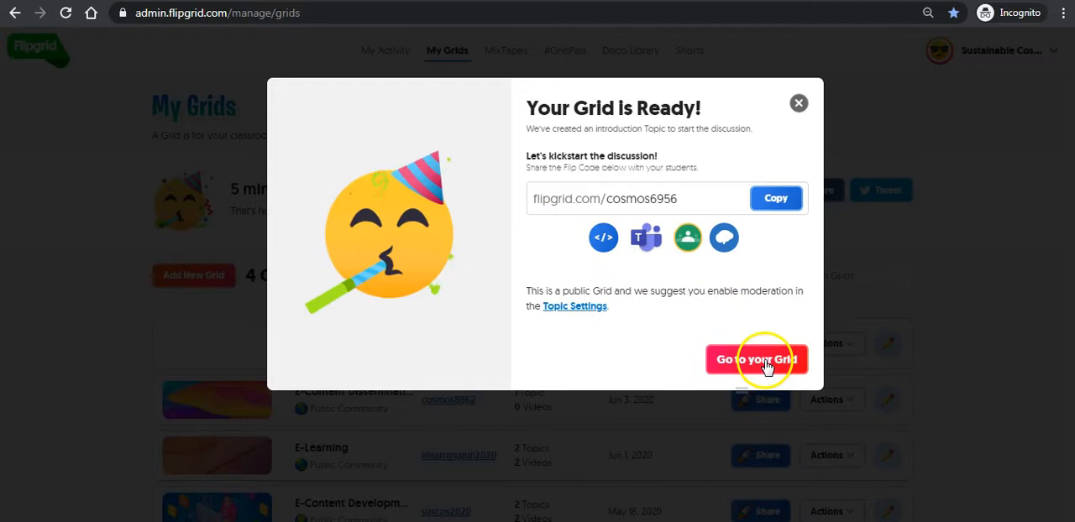
left_click(759, 361)
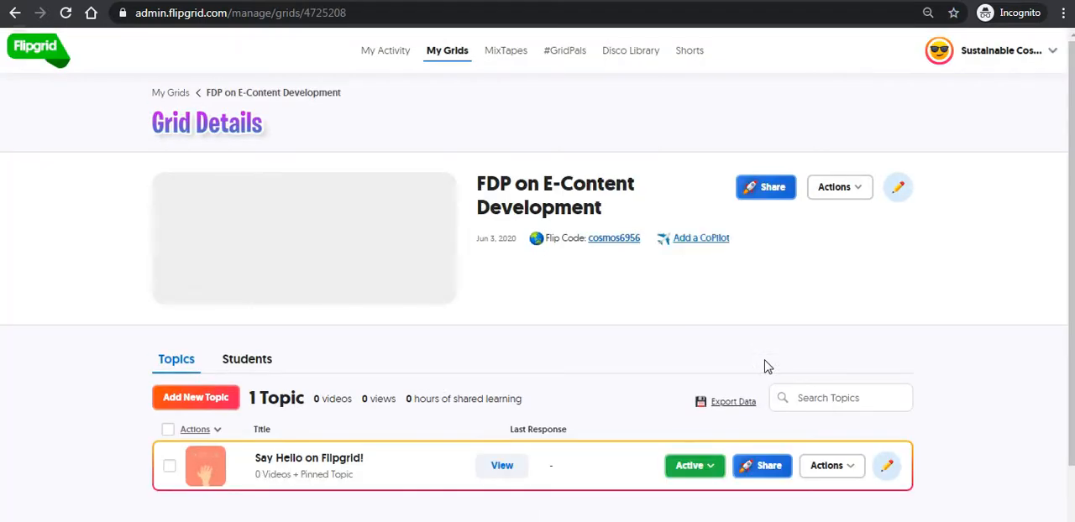
left_click(618, 245)
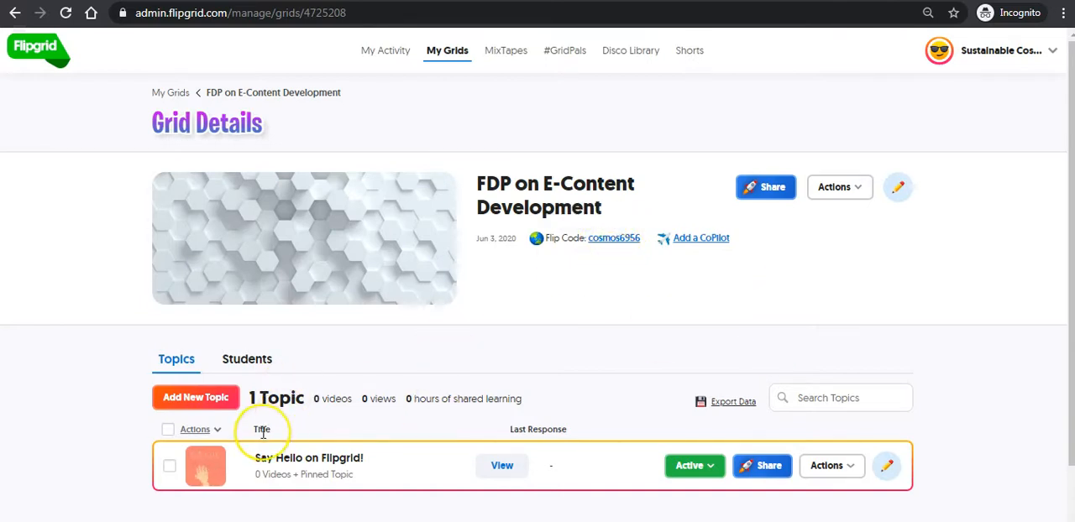
- Add a new topic to the grid with the title "Your COVID-19 Experience"
left_click(206, 398)
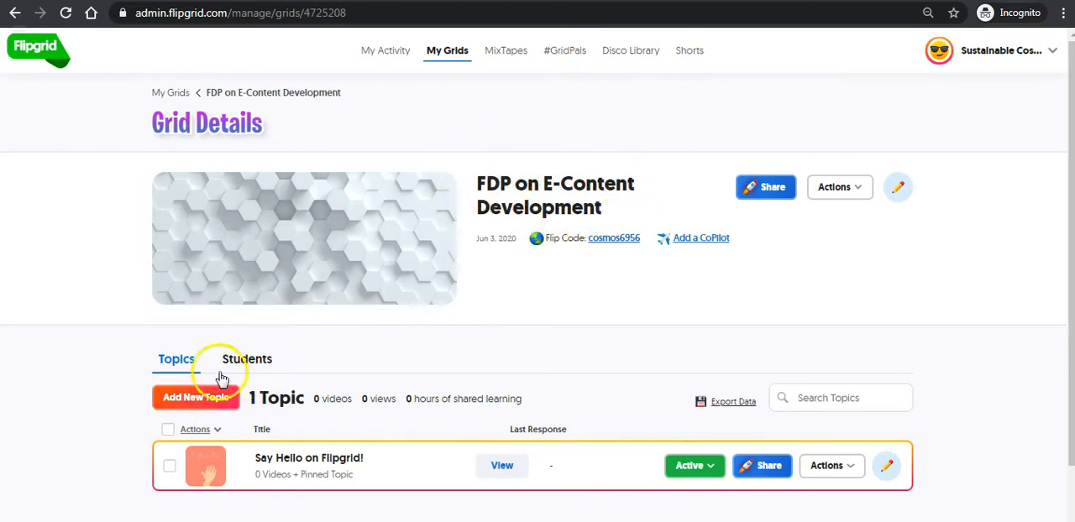
left_click(195, 399)
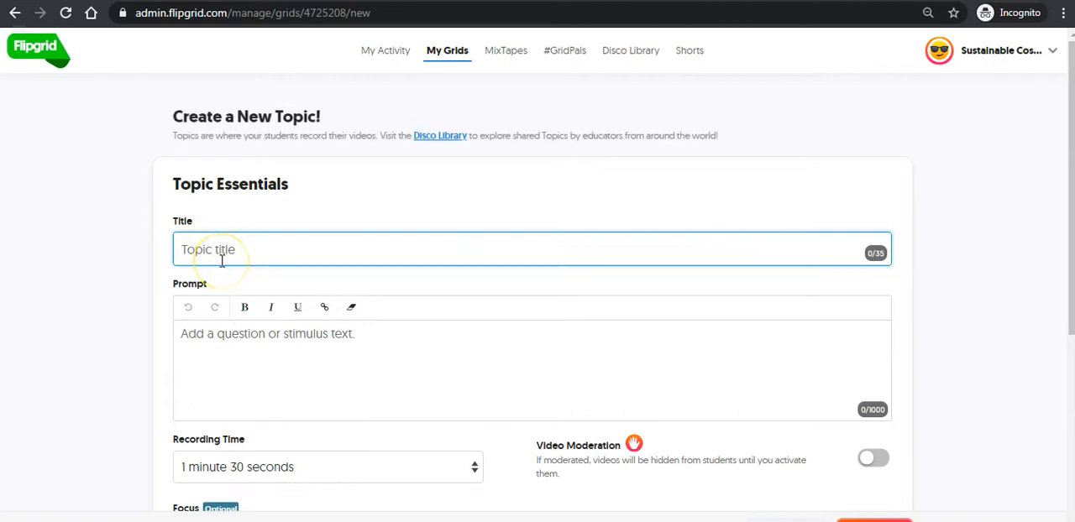
left_click(206, 260)
type("Your ")
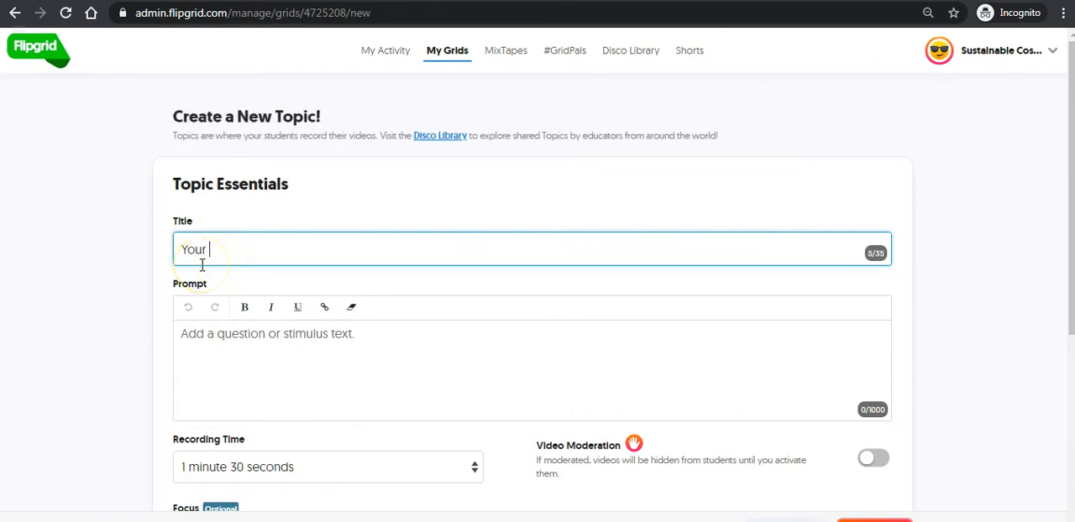
type("COVID-19 Experience")
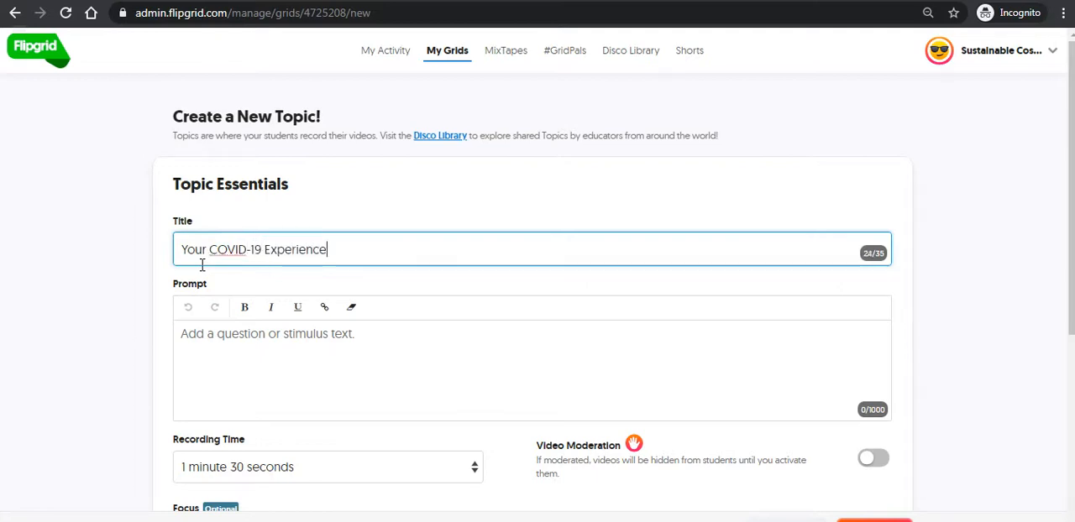
- Enter the topic prompt "How is you experience as an Educator or Researcher during COVID-19 Lock down period?"
left_click(270, 311)
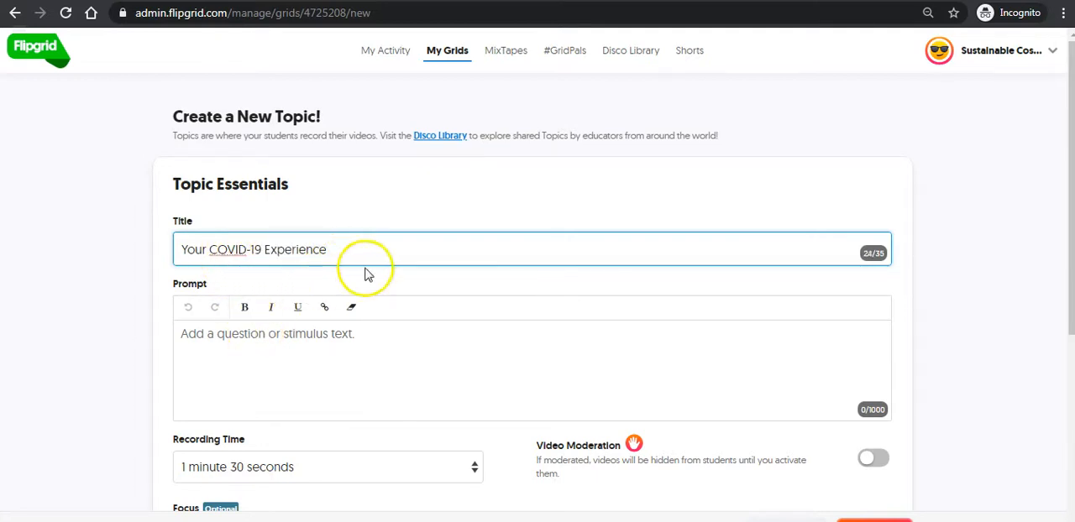
left_click(225, 336)
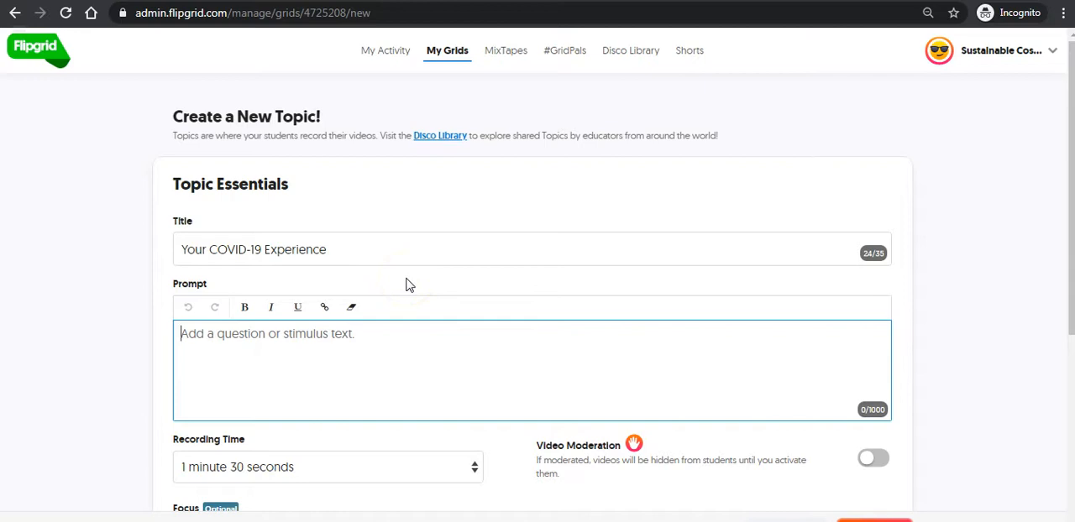
type("How is you experience as an Educator or Researcher during COVID-19 Lock down period?")
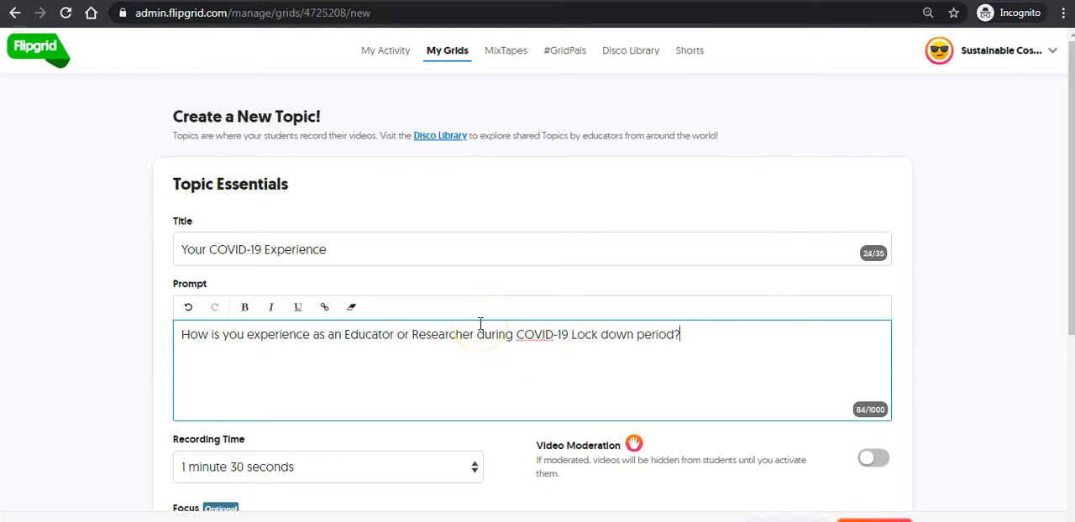
- Set the topic's recording time to 2 minutes
scroll(426, 281, "down", 3)
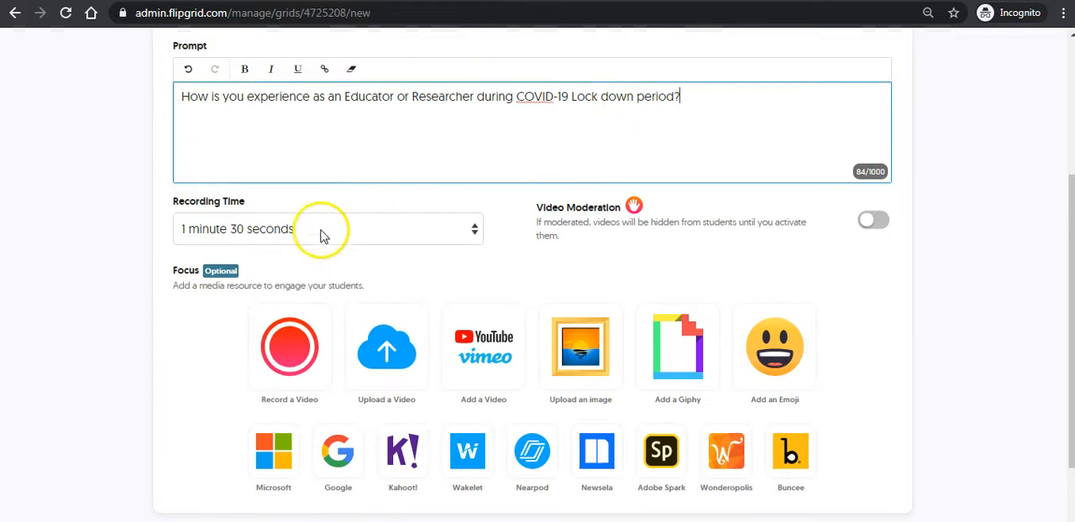
left_click(271, 235)
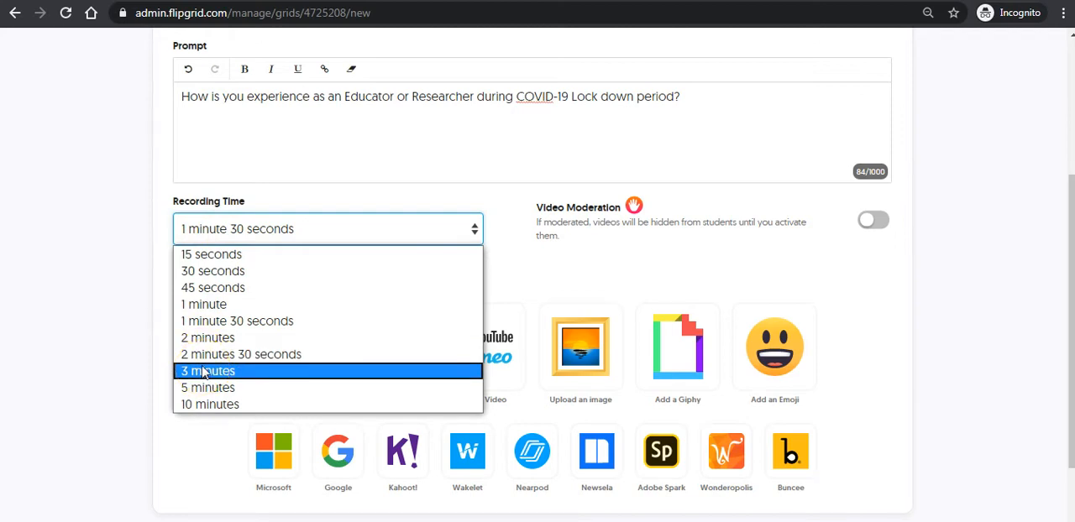
left_click(210, 340)
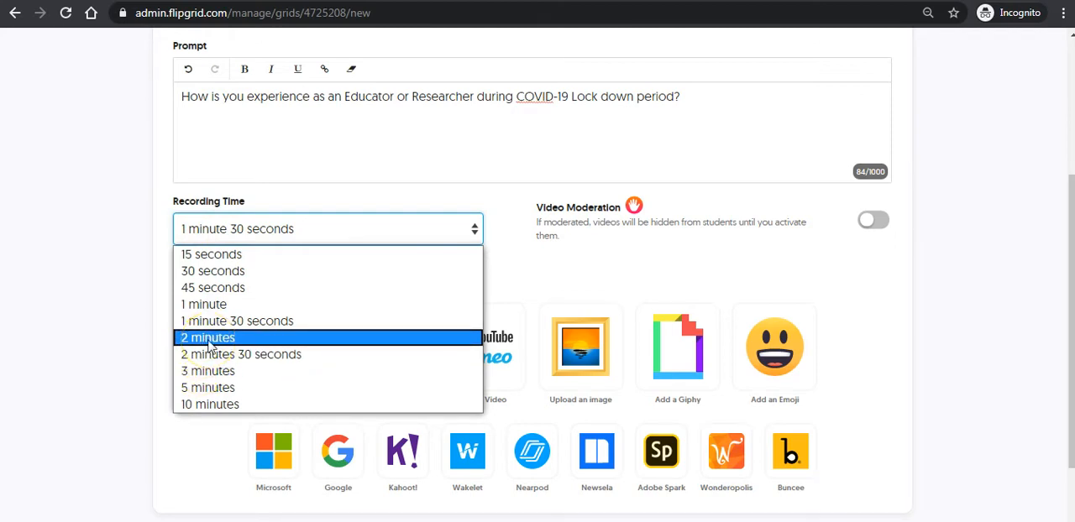
left_click(210, 340)
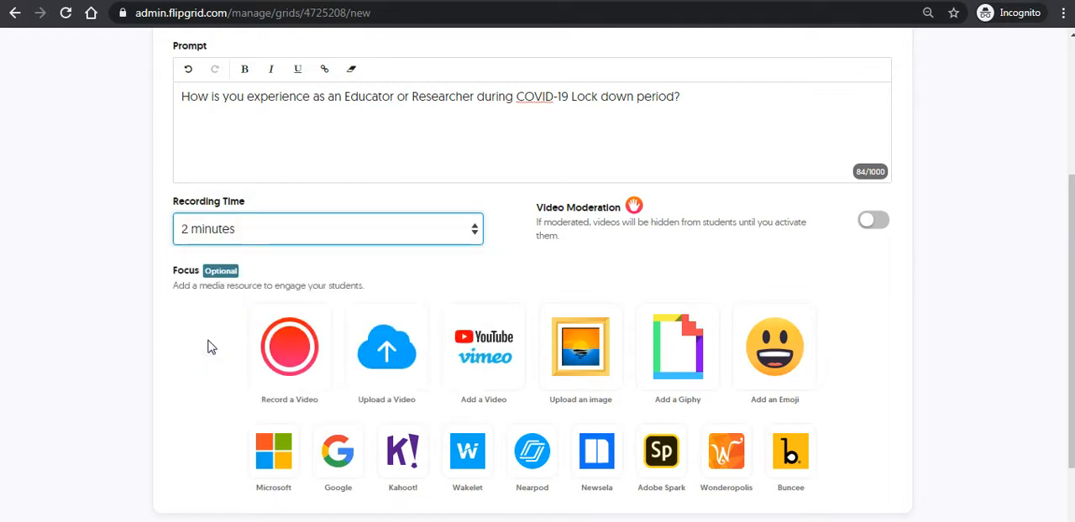
- Turn on video moderation for the topic
left_click(635, 233)
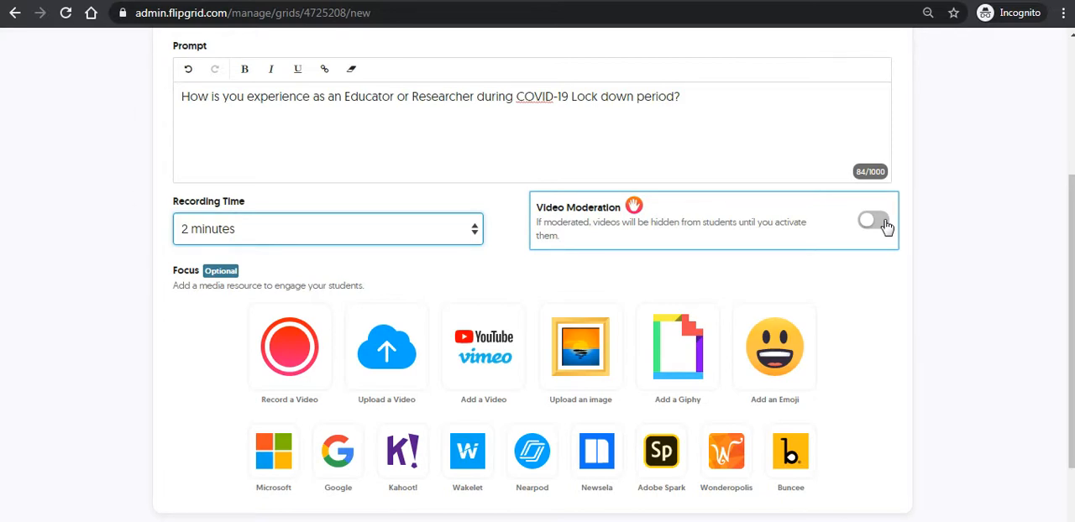
left_click(830, 222)
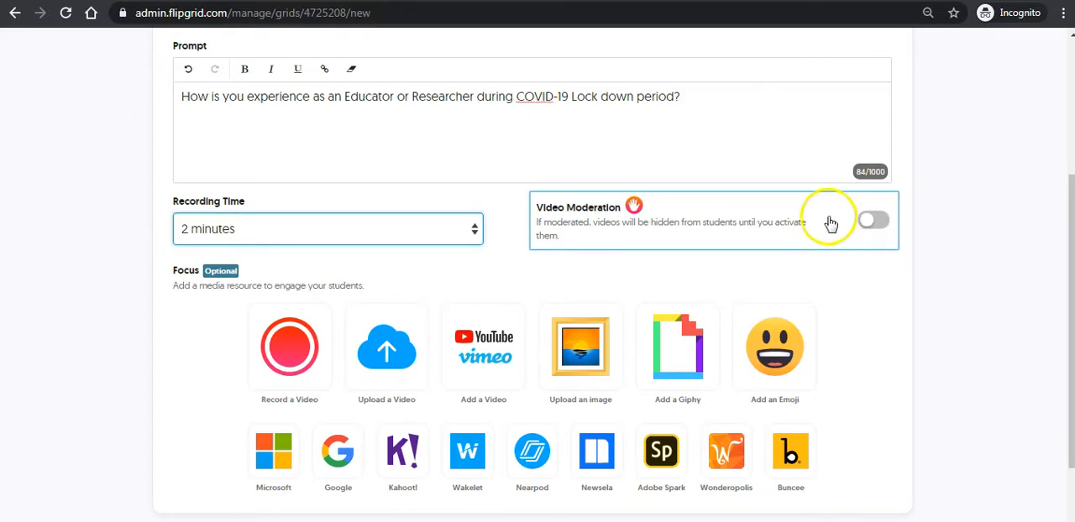
left_click(886, 224)
left_click(873, 221)
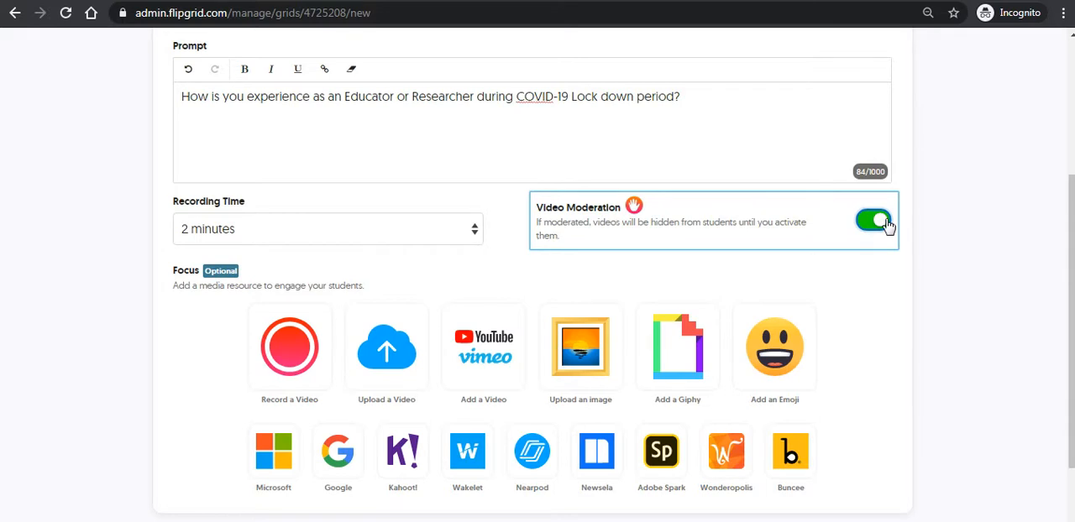
left_click(871, 223)
- Create the topic, copy its share link, and close the sharing dialog
scroll(836, 236, "down", 1)
scroll(834, 231, "down", 1)
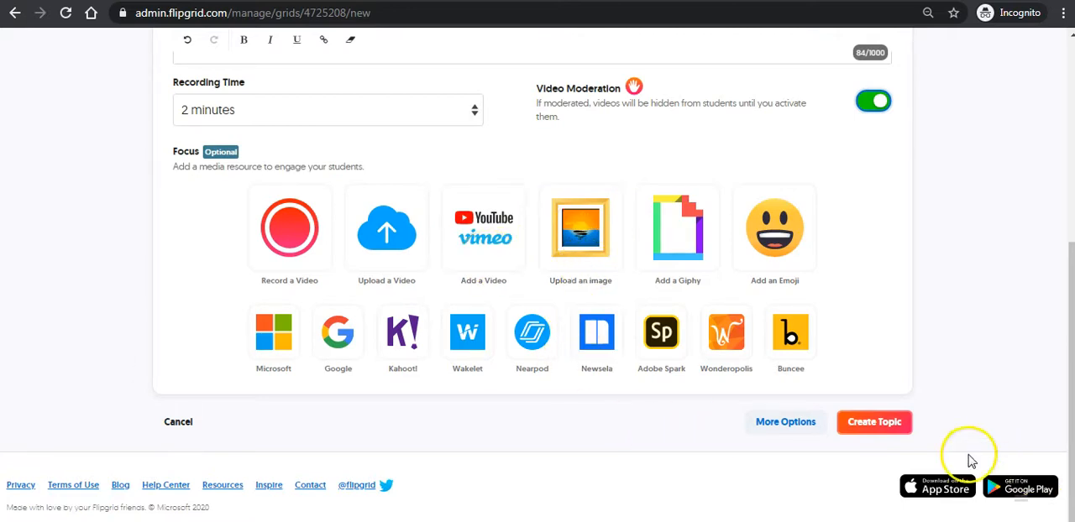
left_click(876, 430)
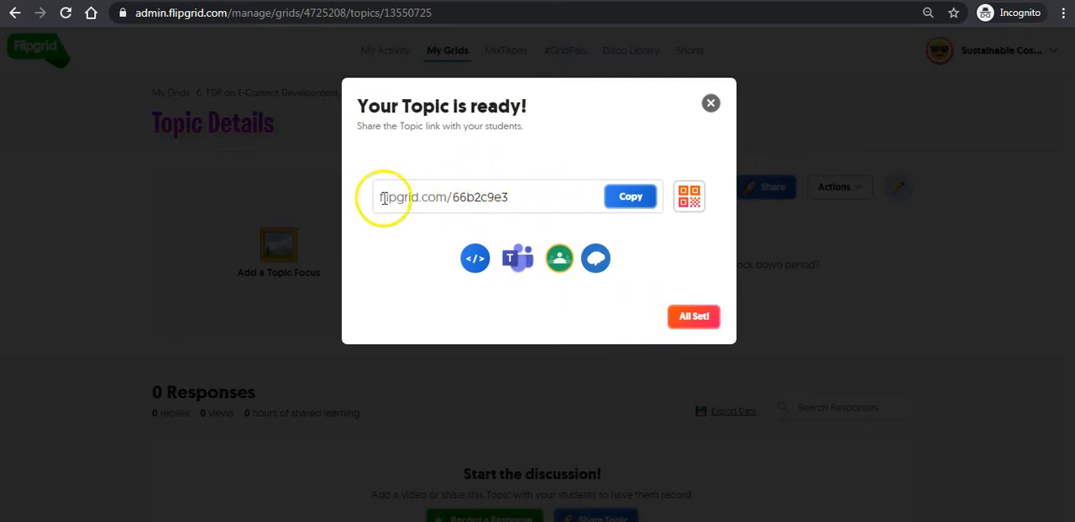
left_click(630, 195)
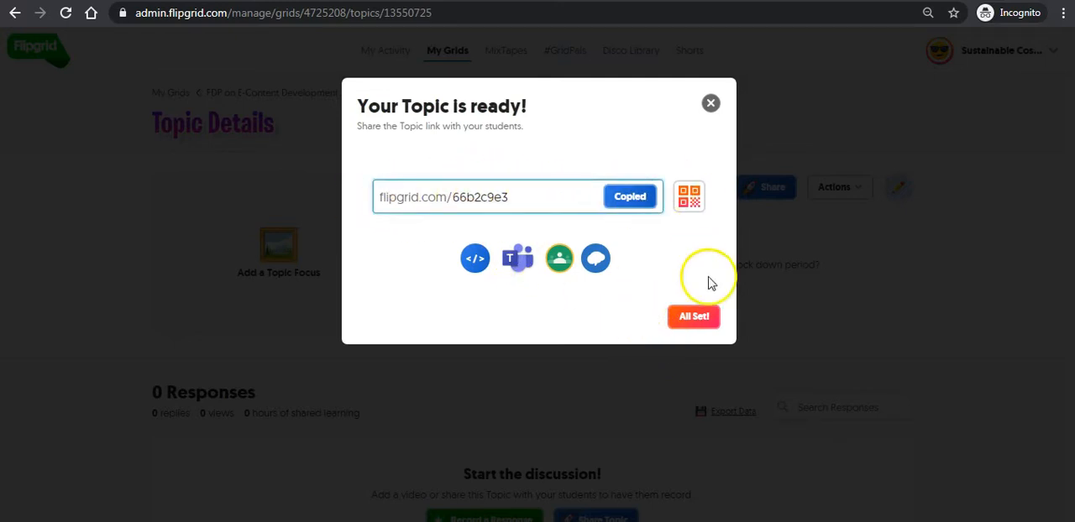
left_click(694, 317)
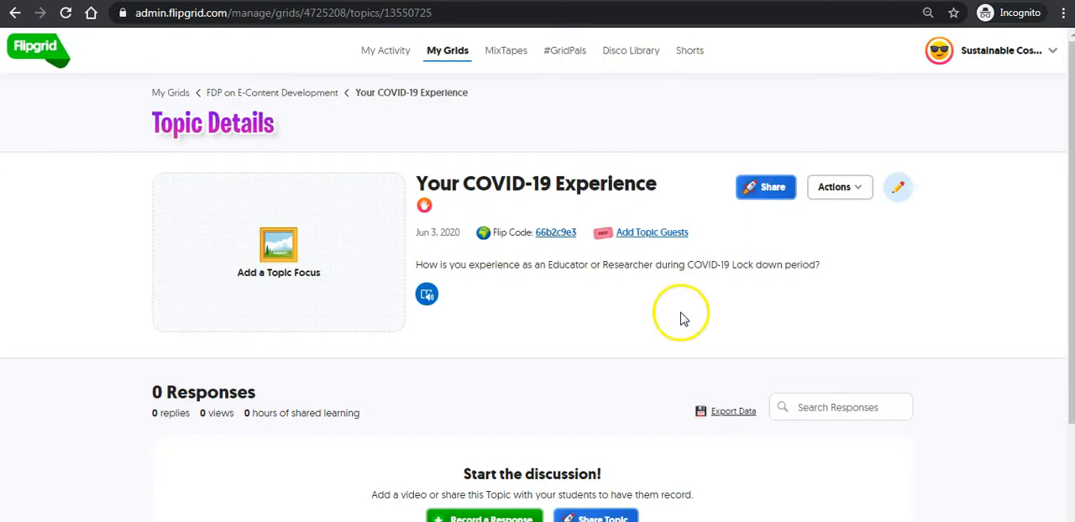
- Open the copied topic link in a new browser tab
scroll(579, 290, "down", 1)
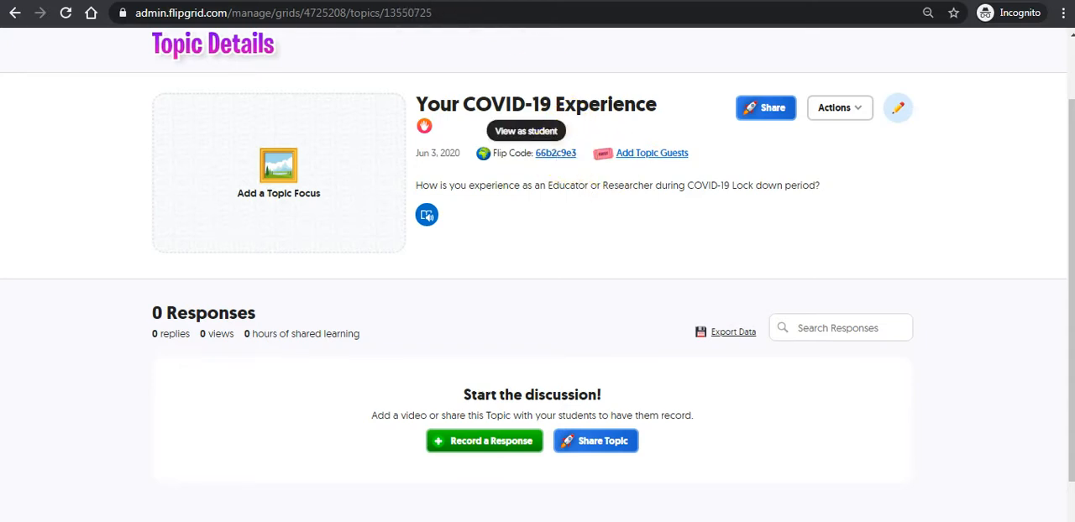
key("ctrl+t")
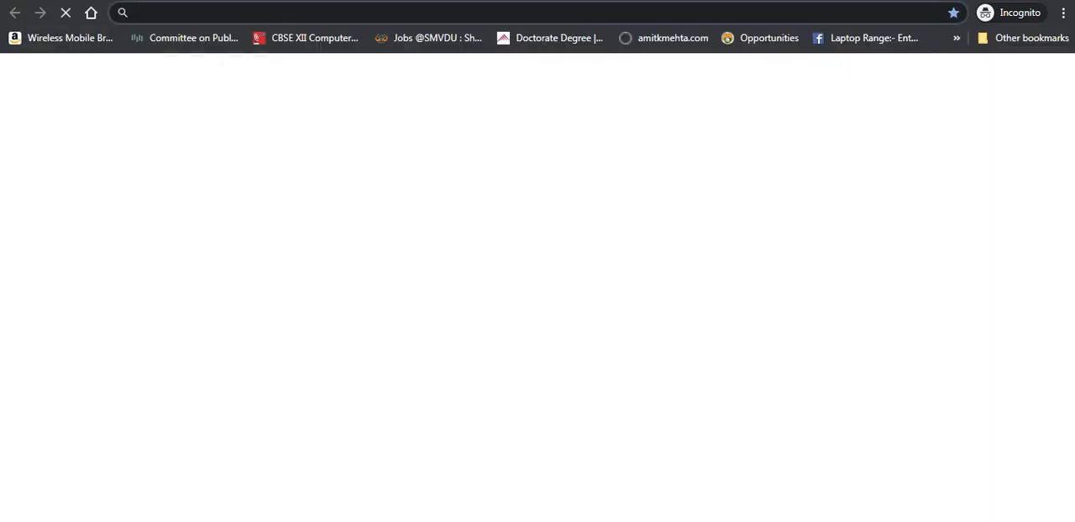
key("ctrl+v")
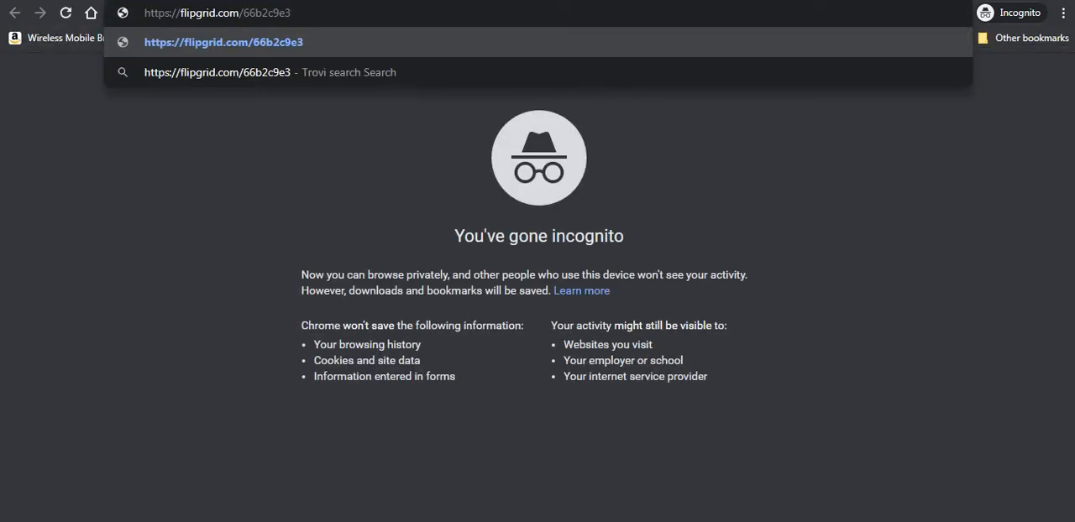
key("Return")
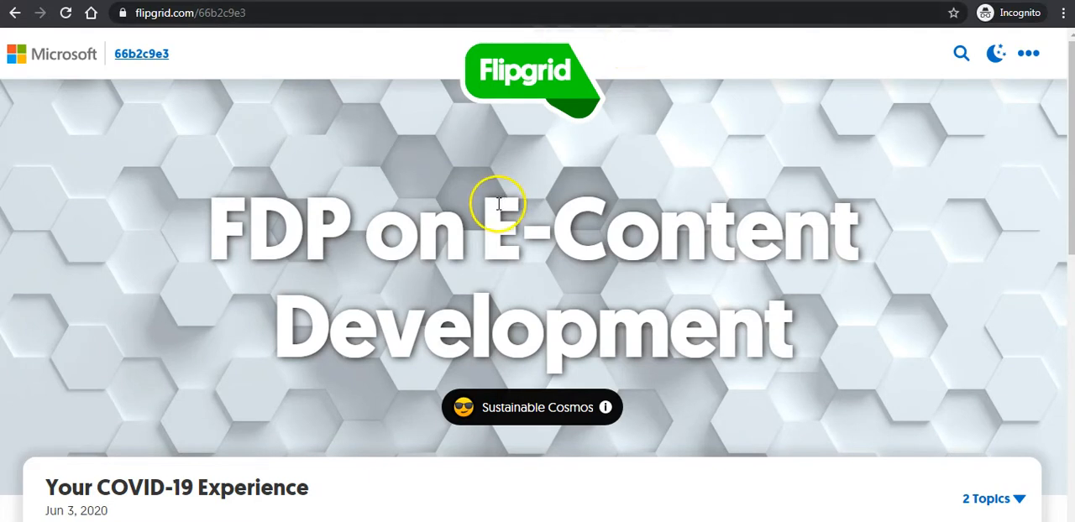
- Start recording a response to the topic from its student page
scroll(501, 204, "down", 4)
scroll(502, 199, "down", 3)
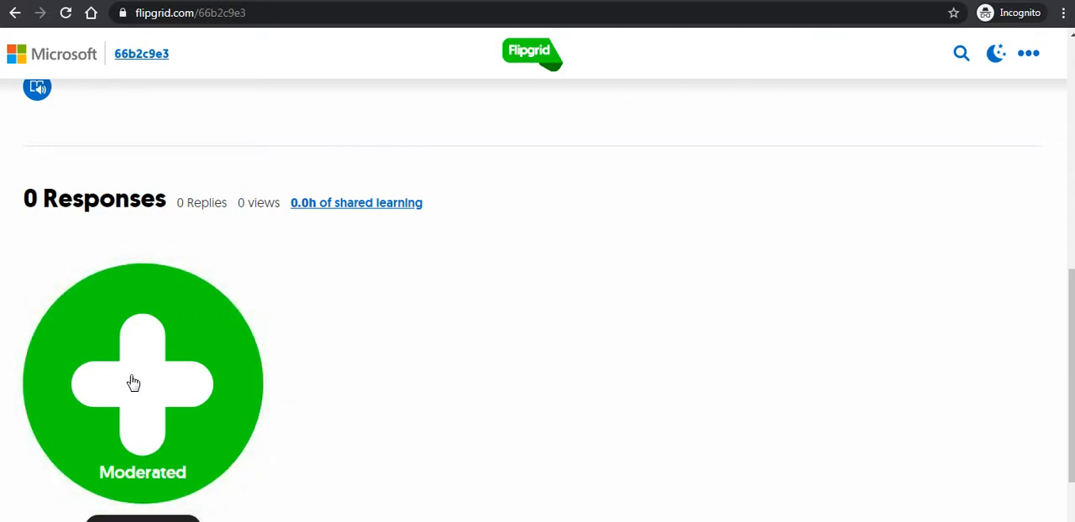
scroll(132, 376, "down", 1)
left_click(132, 313)
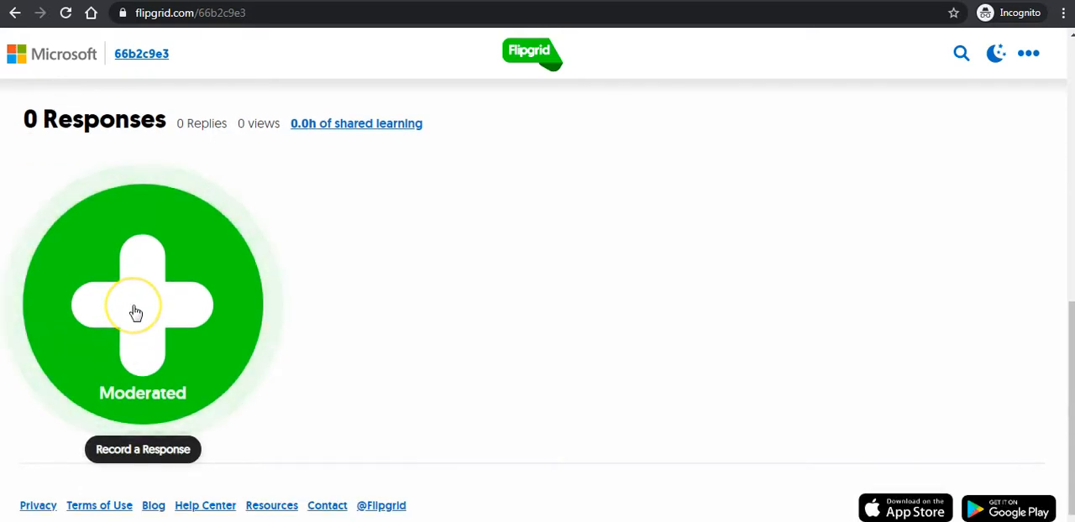
left_click(135, 314)
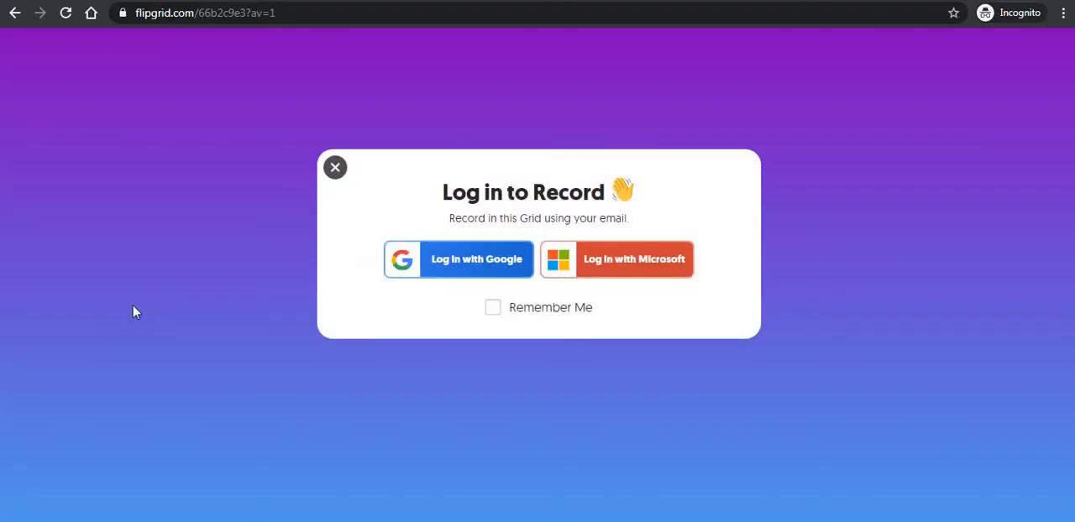
- Log in with Google using another account, filling in its saved e-mail and account password, and close the login window
left_click(440, 256)
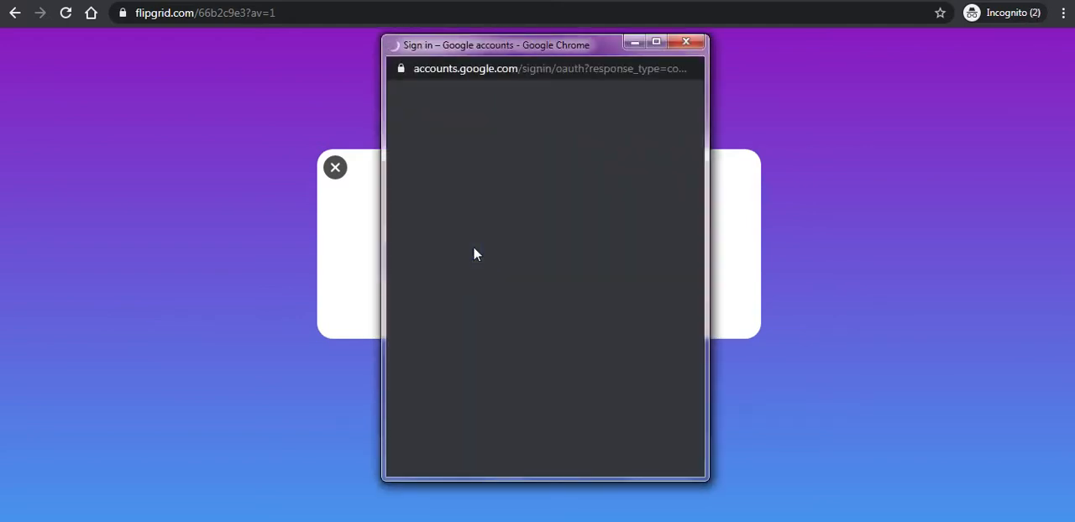
left_click(474, 267)
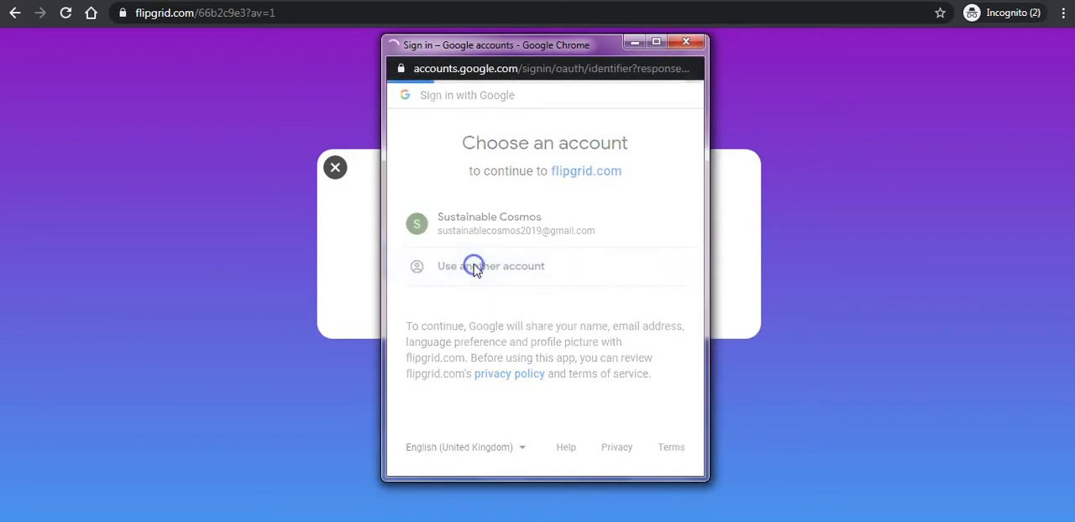
left_click(456, 233)
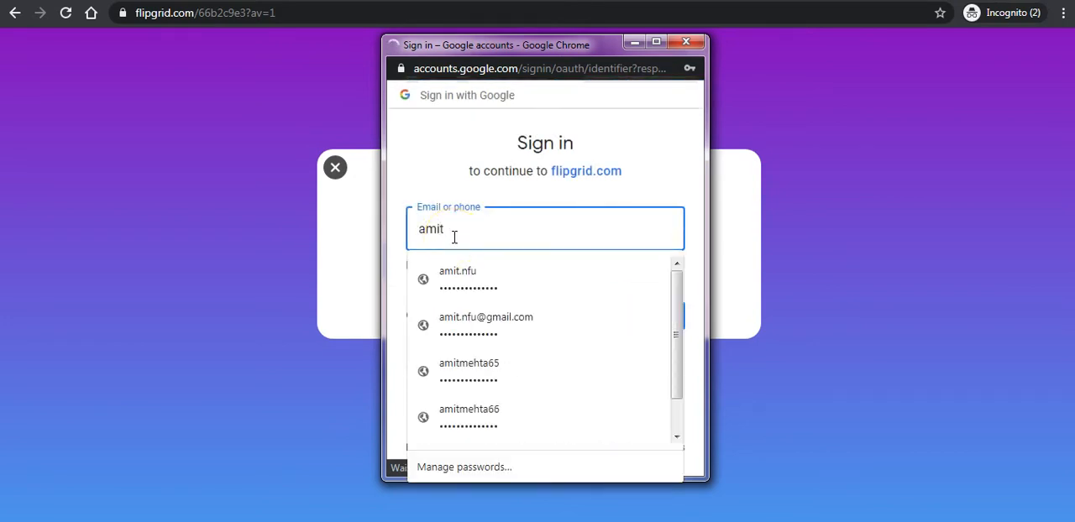
left_click(473, 275)
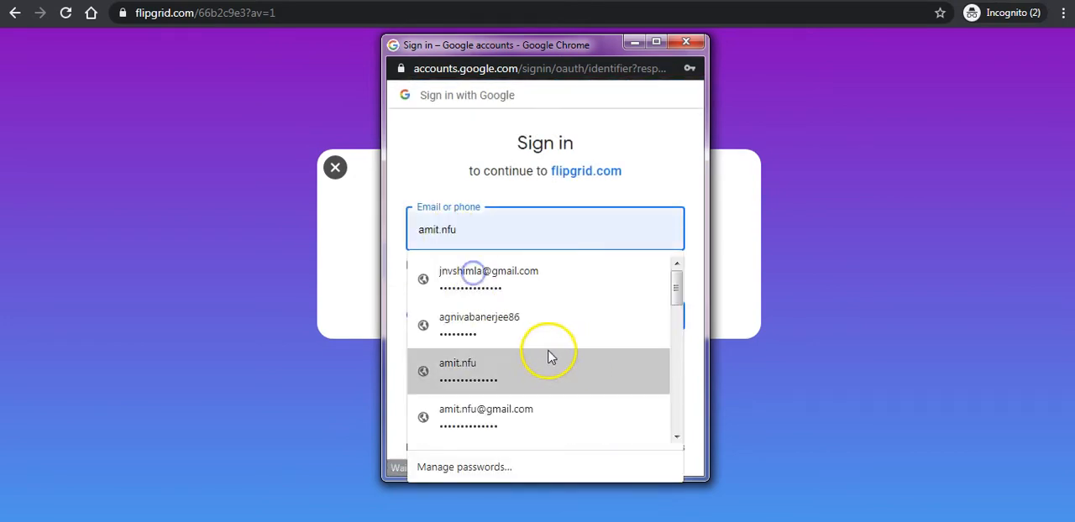
left_click(467, 368)
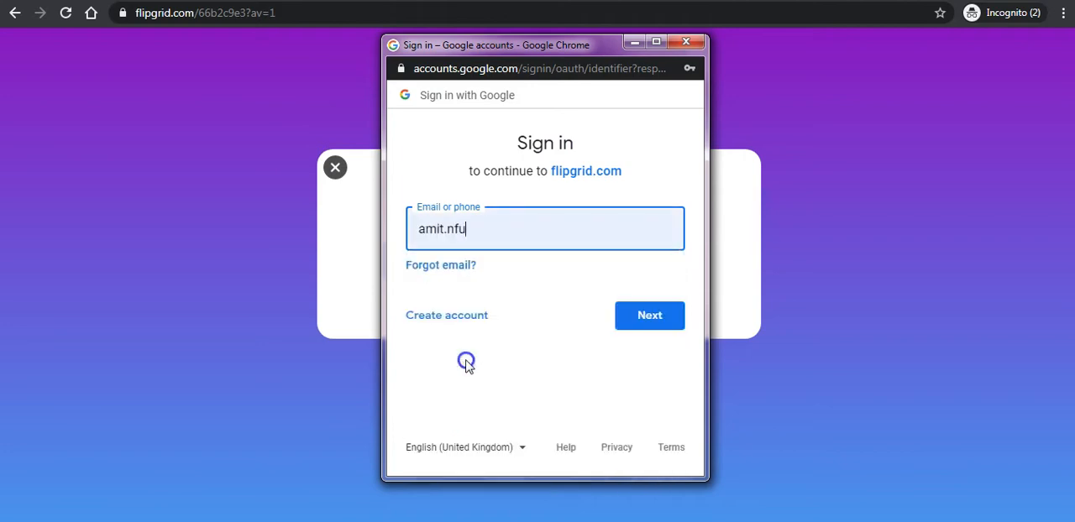
left_click(653, 315)
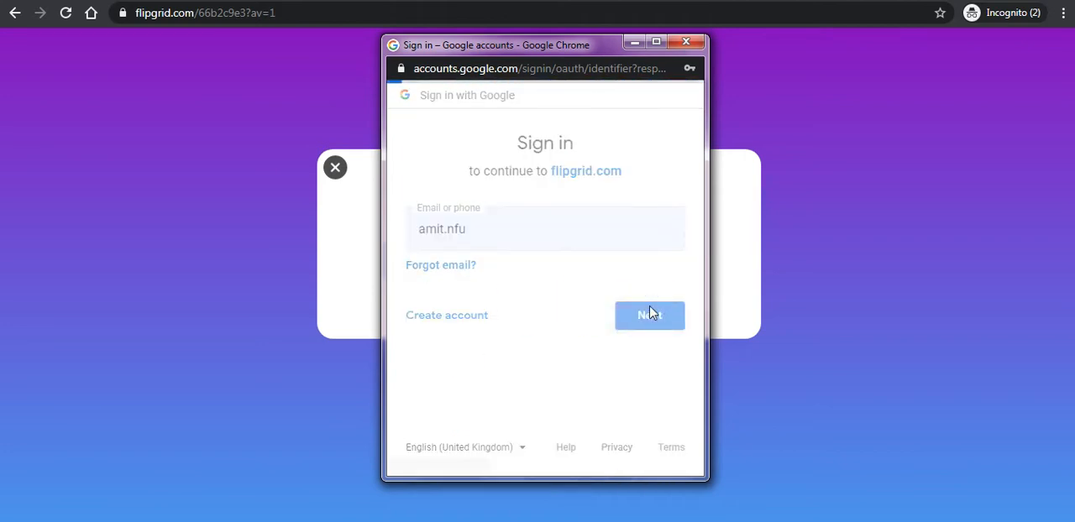
left_click(647, 309)
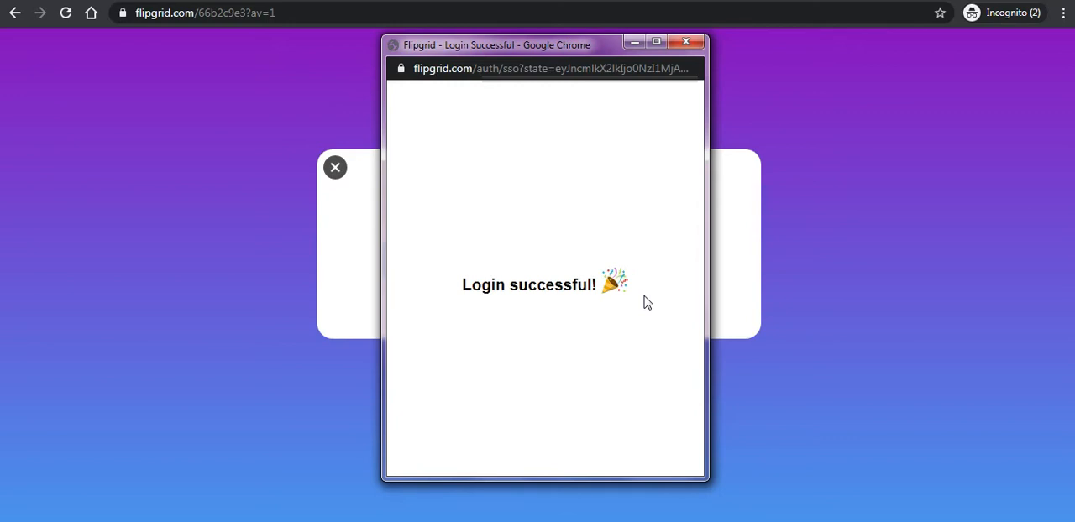
left_click(685, 41)
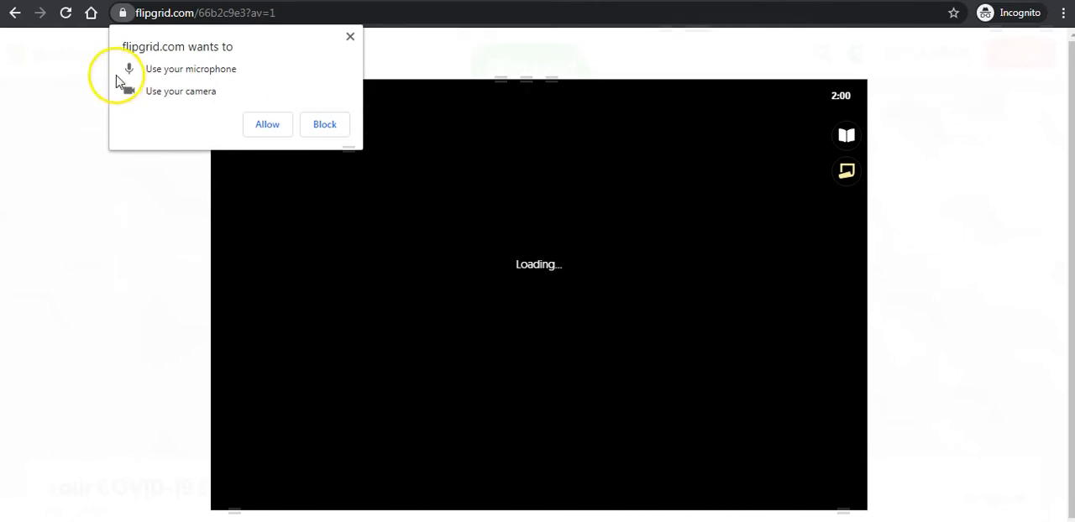
- Allow microphone and camera access, and record a video response of about 35 seconds
left_click(266, 124)
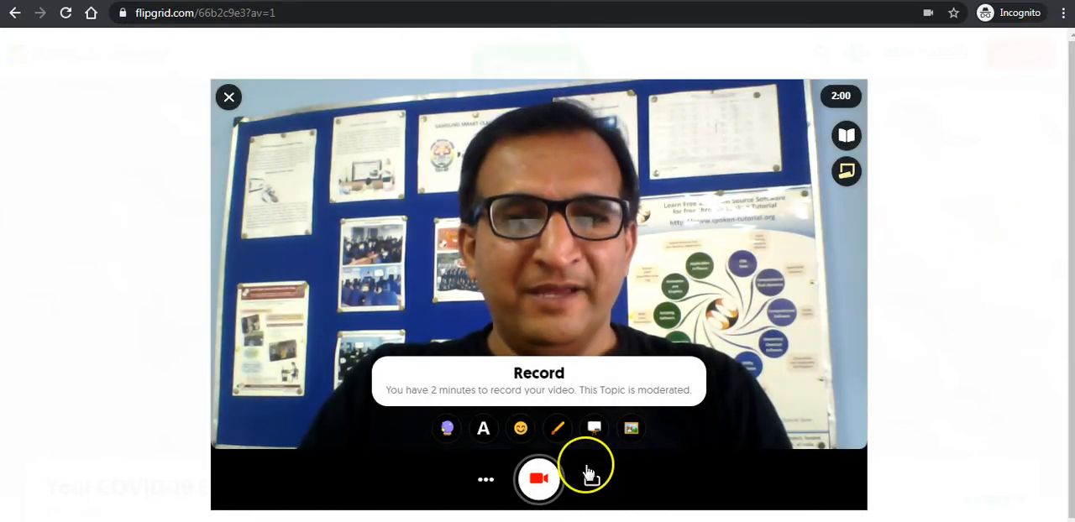
left_click(539, 482)
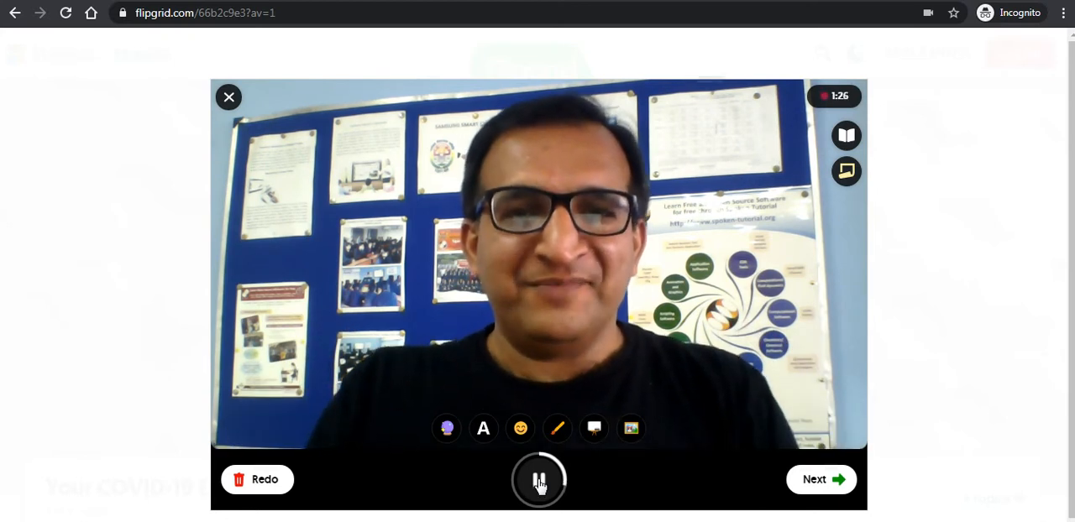
left_click(539, 482)
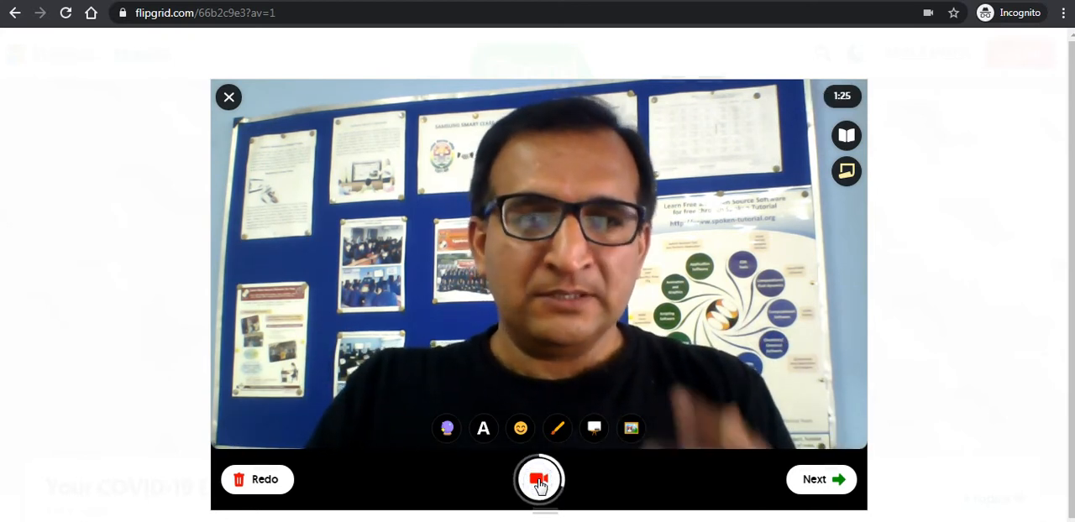
left_click(819, 481)
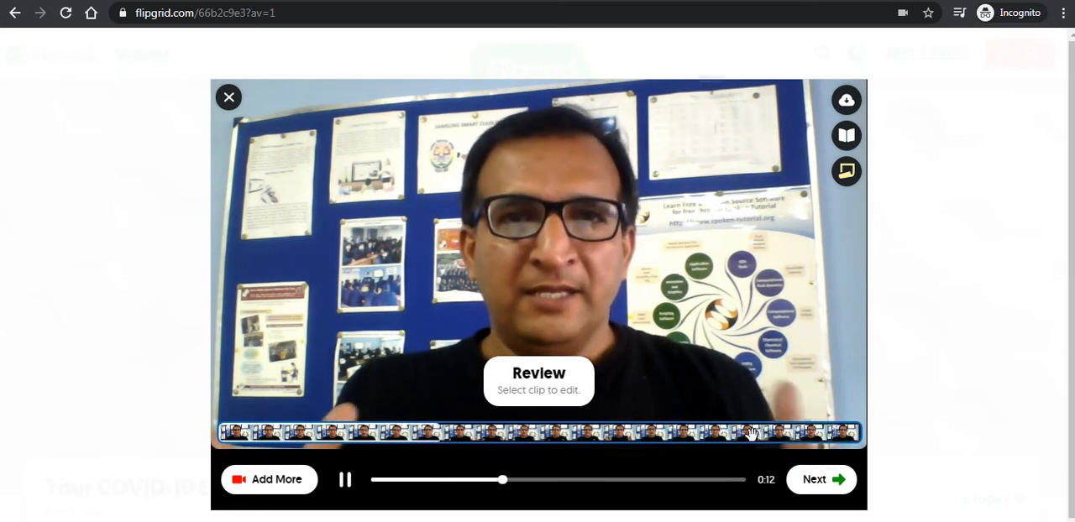
- Open the recorded clip for trimming and confirm it at its full length
left_click(334, 432)
mouse_move(229, 429)
left_mouse_down()
mouse_move(296, 426)
mouse_move(225, 429)
left_mouse_up()
left_click(882, 412)
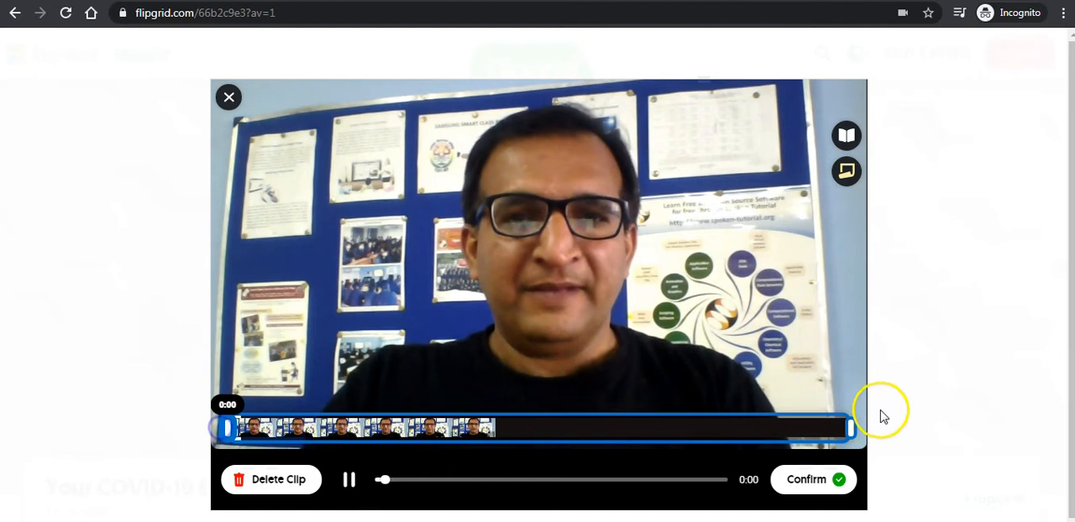
mouse_move(849, 427)
left_mouse_down()
mouse_move(743, 435)
mouse_move(852, 434)
left_mouse_up()
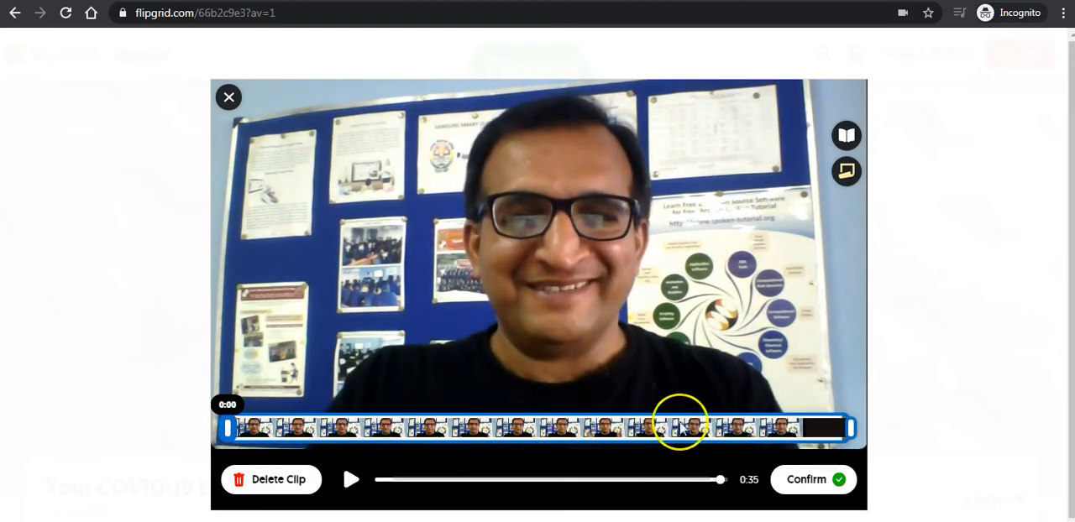
left_click(807, 485)
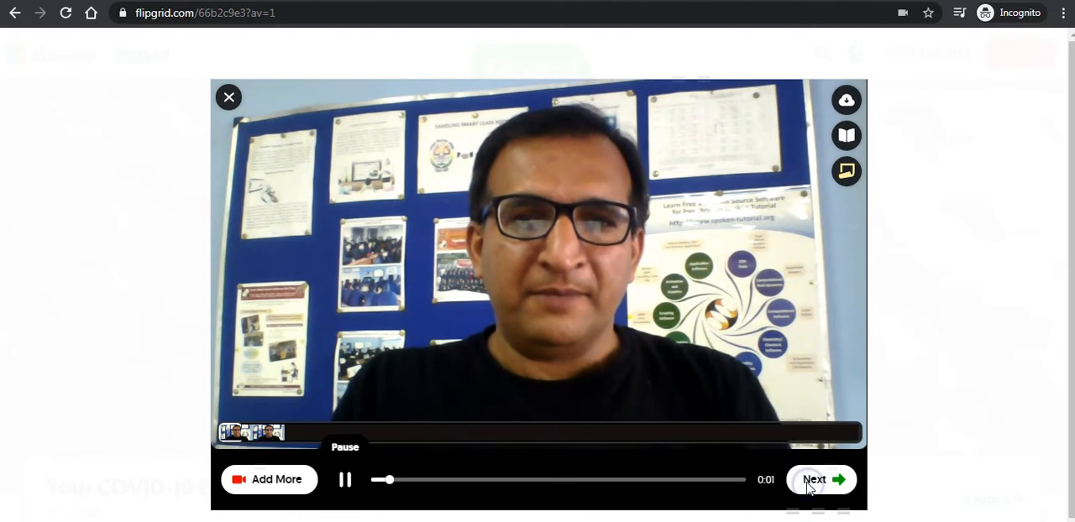
- Take a selfie for the response and place a party-face sticker in the photo's upper-left corner
left_click(810, 483)
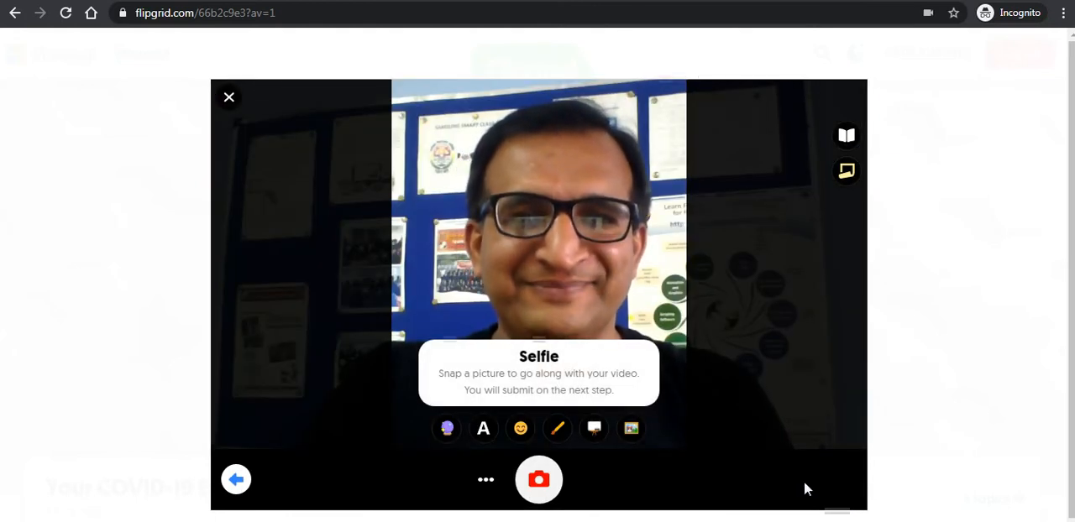
left_click(538, 480)
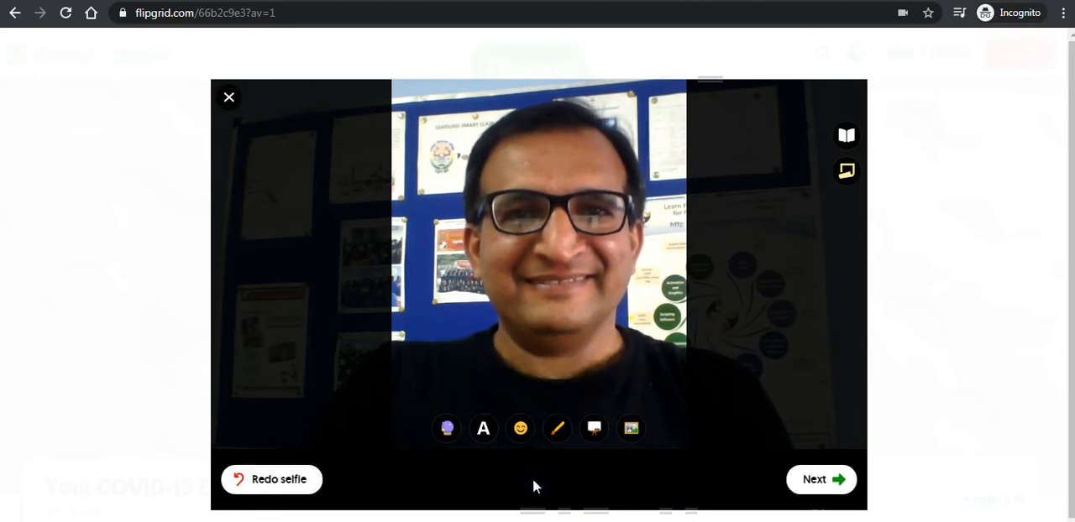
left_click(521, 435)
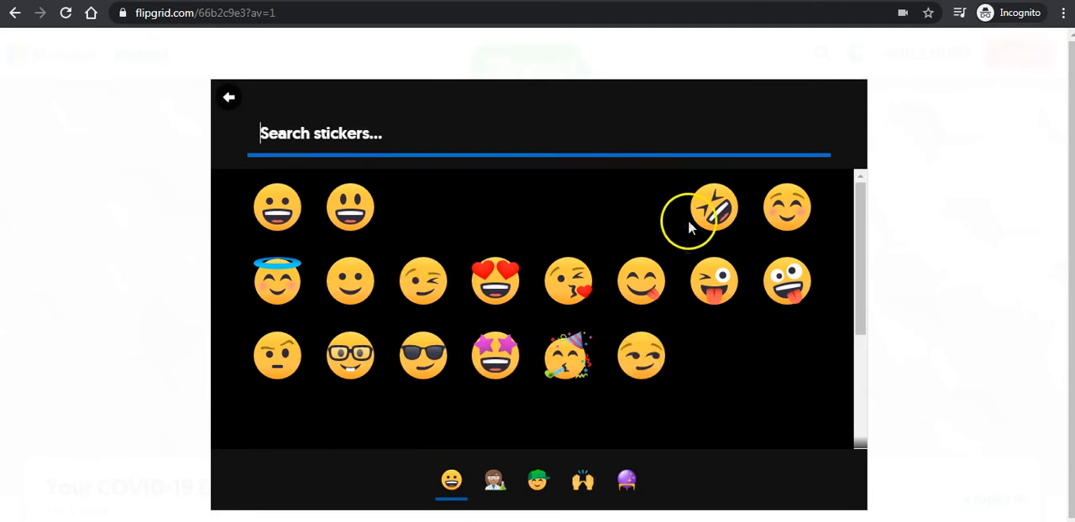
left_click(569, 357)
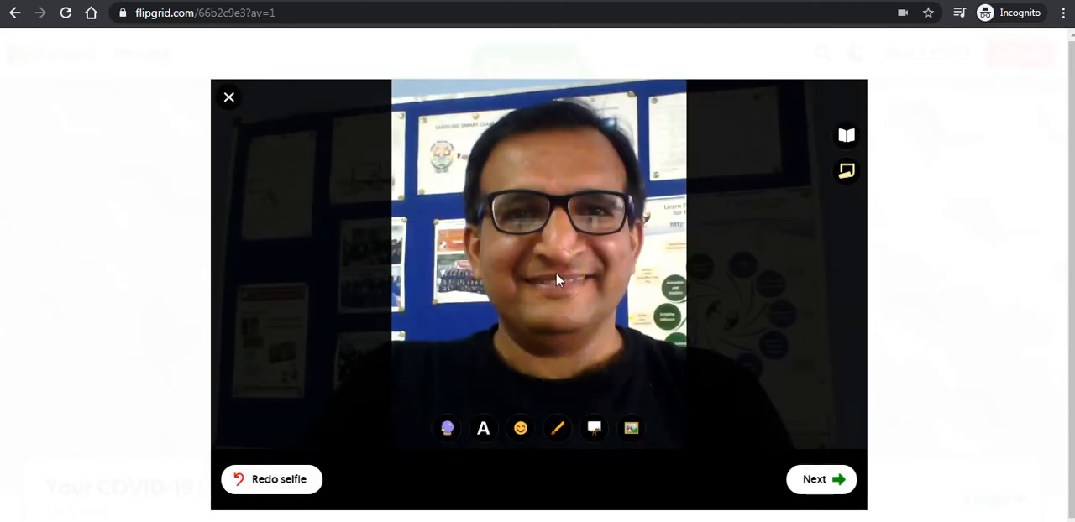
left_click_drag(558, 280, 432, 152)
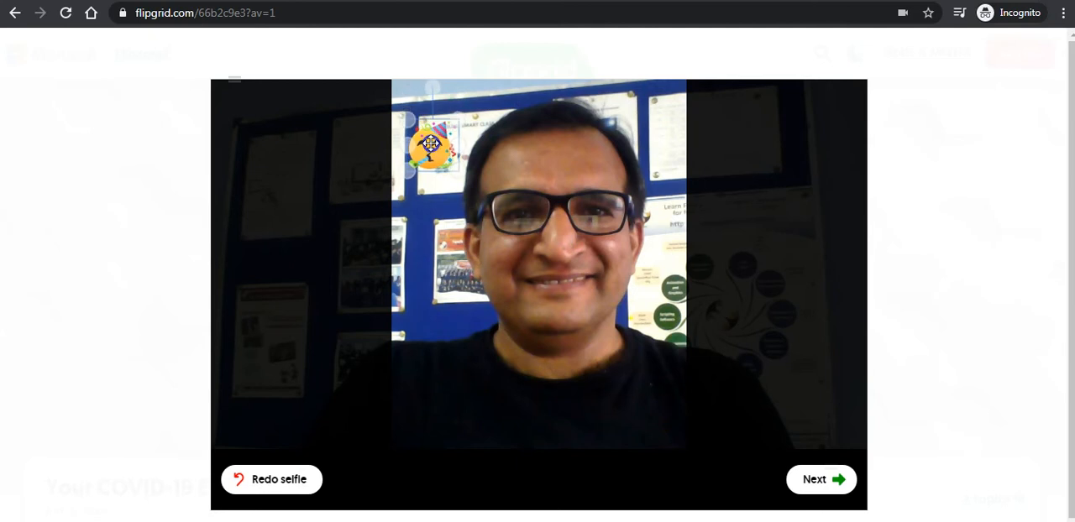
left_click(818, 482)
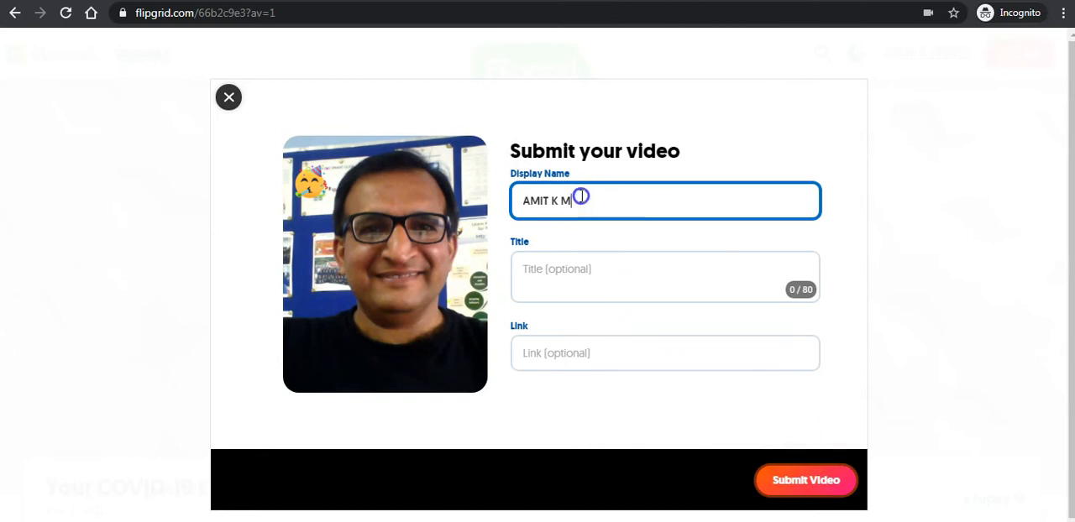
- Submit the video with the participant's full name as display name and the title "LIFE OF AN EDUCATOR DURING COVID-19"
left_click_drag(577, 201, 334, 202)
type("EHTA")
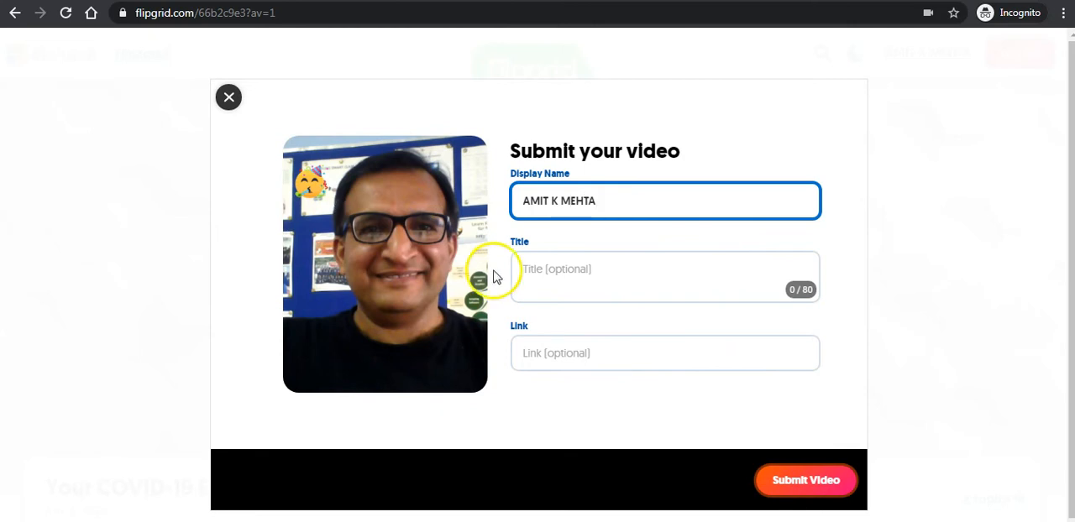
left_click(587, 269)
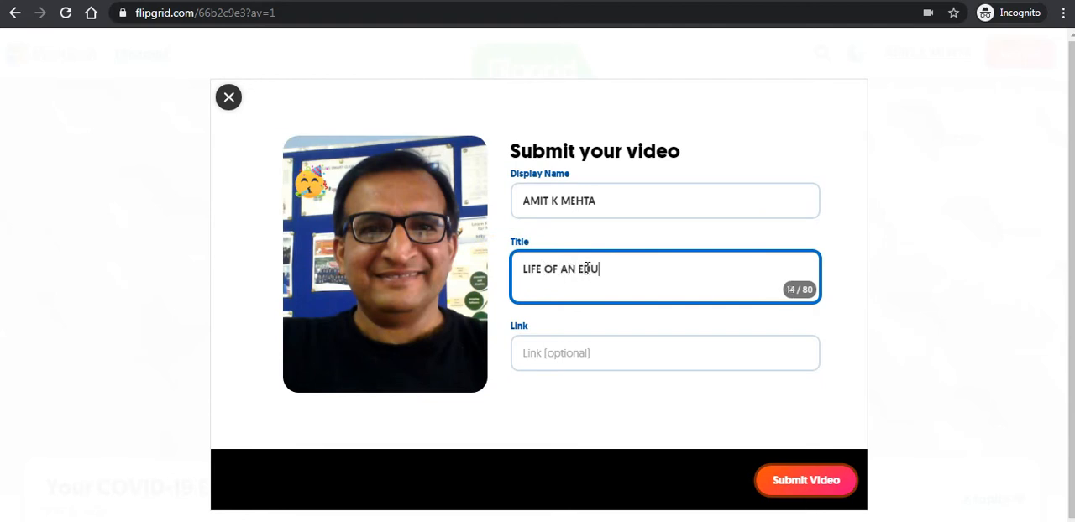
type("LIFE OF AN EDUCATOR DUURING COVID-19")
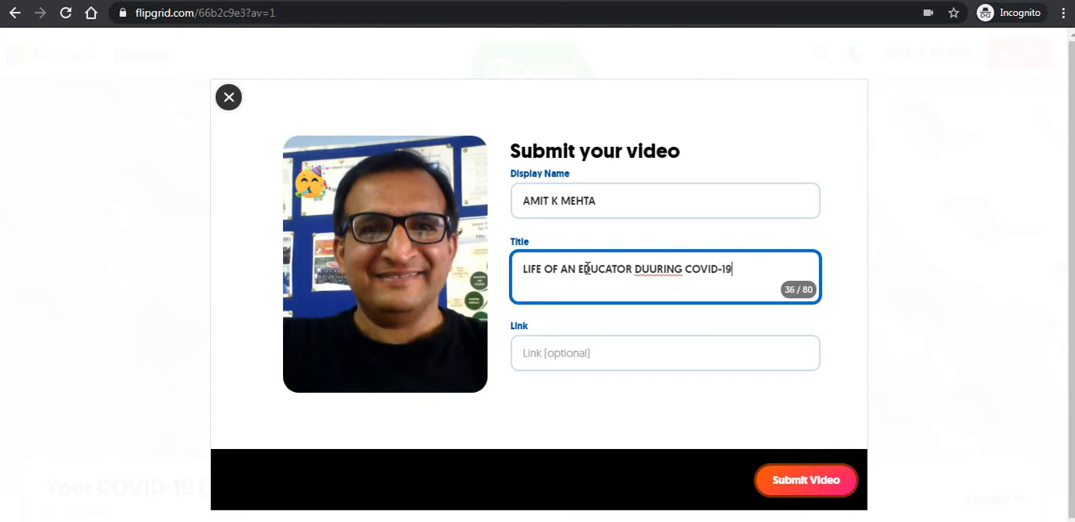
left_click(654, 269)
key("BackSpace")
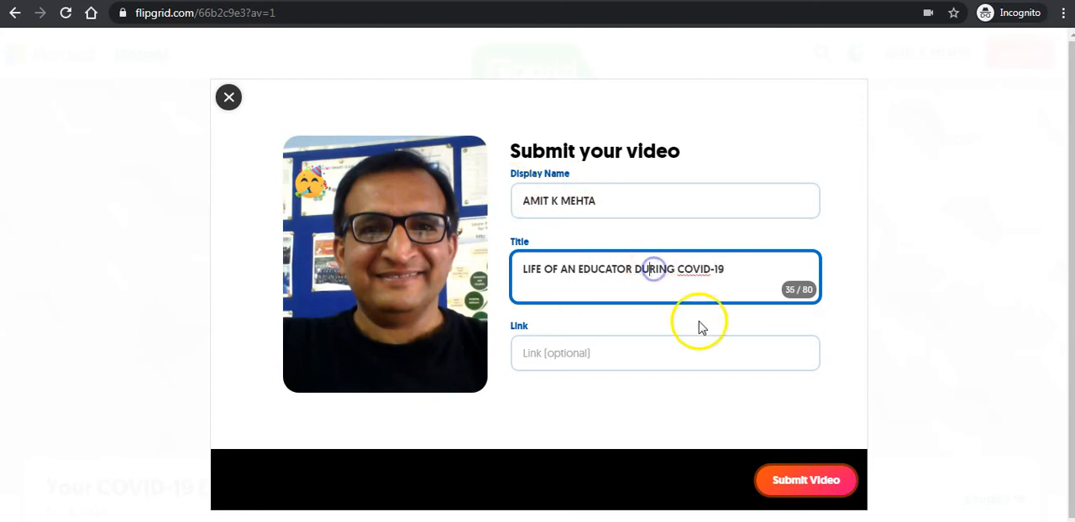
left_click(789, 480)
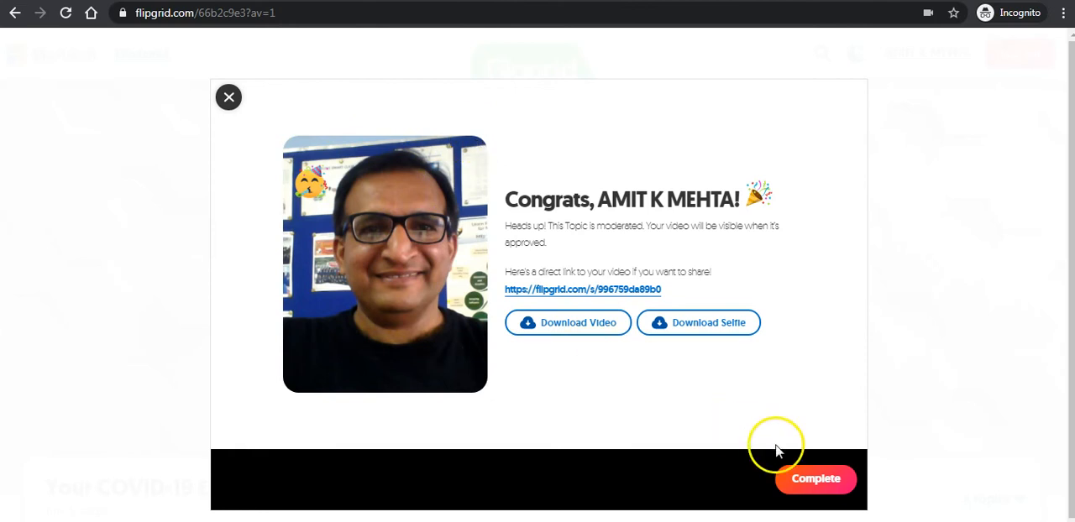
left_click(807, 480)
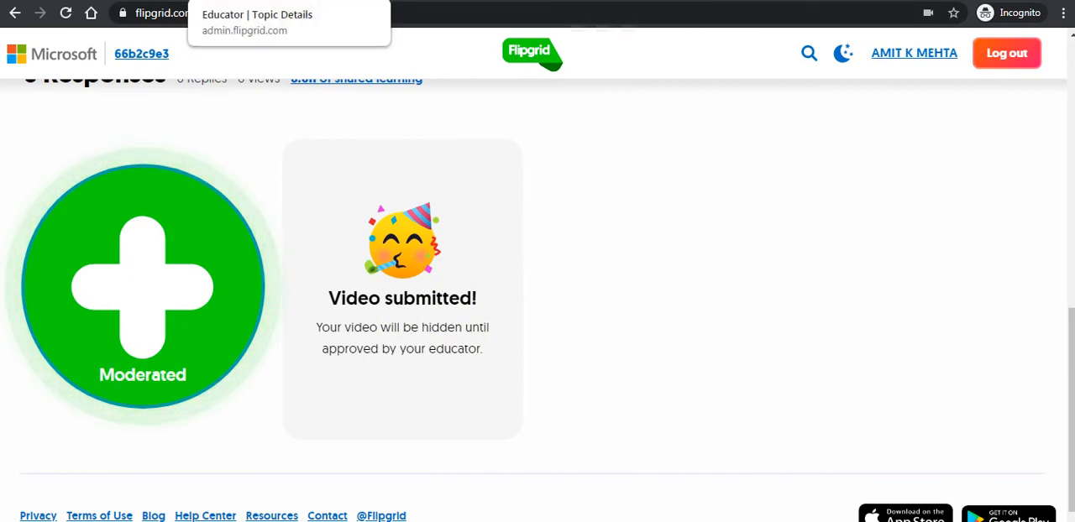
- Return to the educator's browser tab and open the "FDP on E-Content Development" grid
left_click(266, 1)
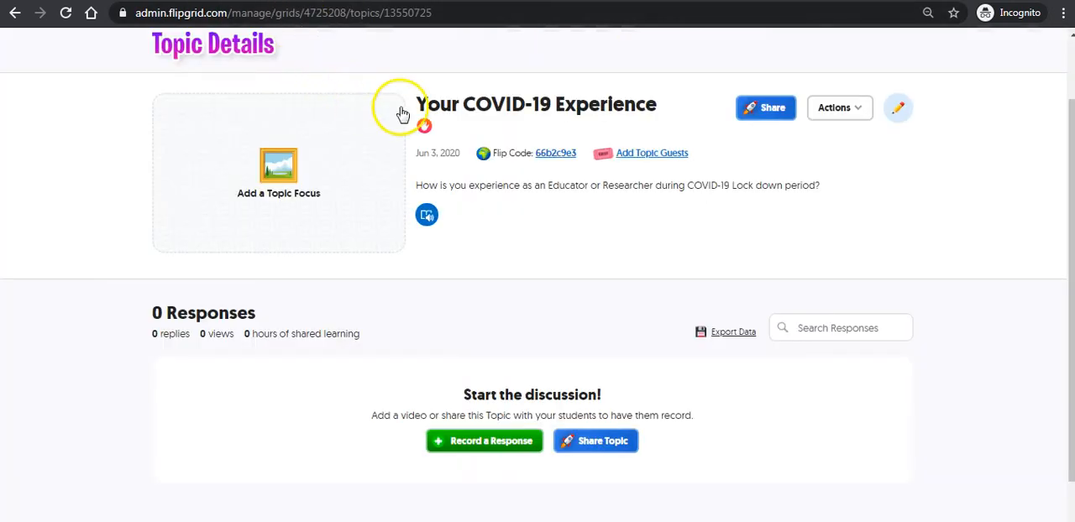
scroll(427, 201, "up", 1)
left_click(434, 51)
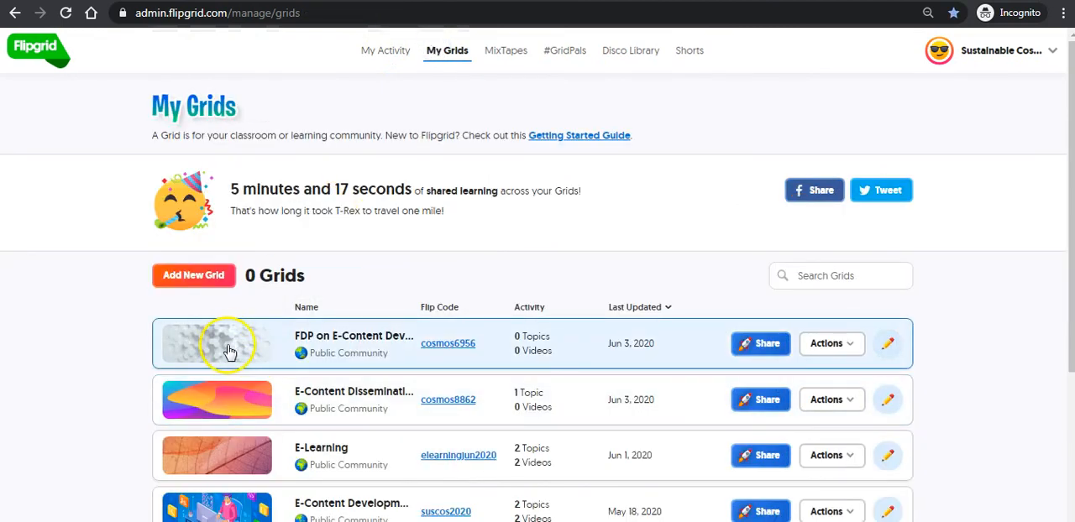
left_click(225, 343)
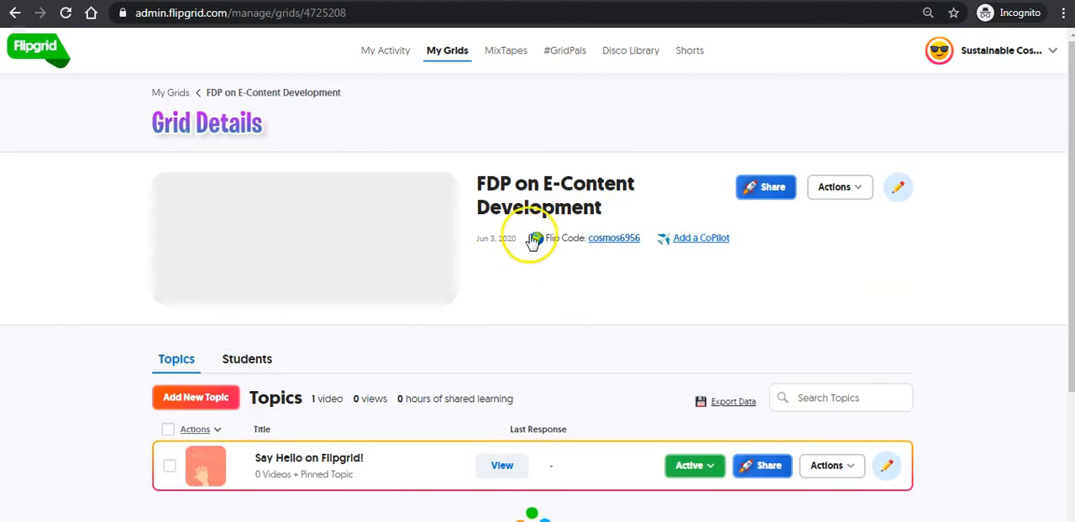
scroll(456, 229, "down", 2)
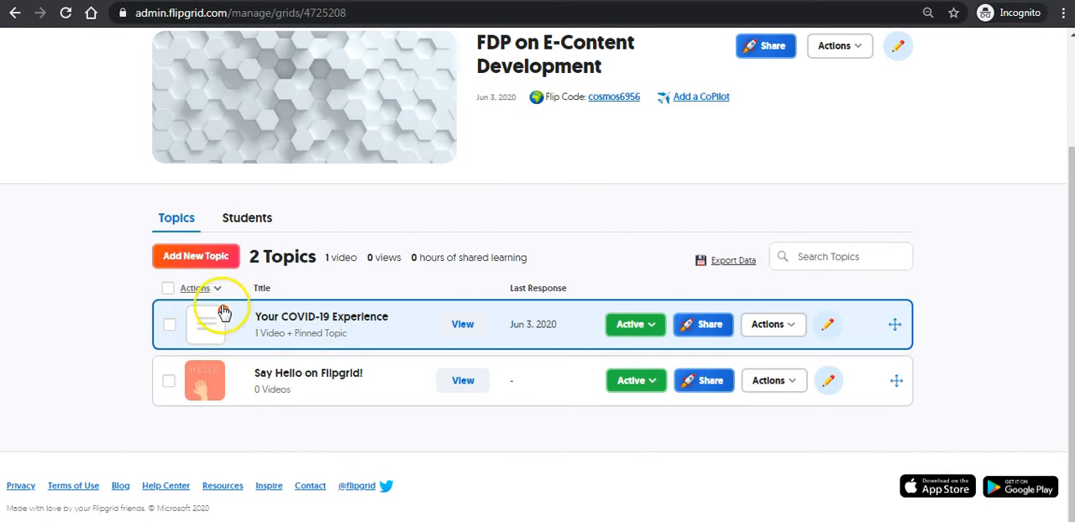
- Open the "Your COVID-19 Experience" topic and the participant's hidden video response
left_click(216, 336)
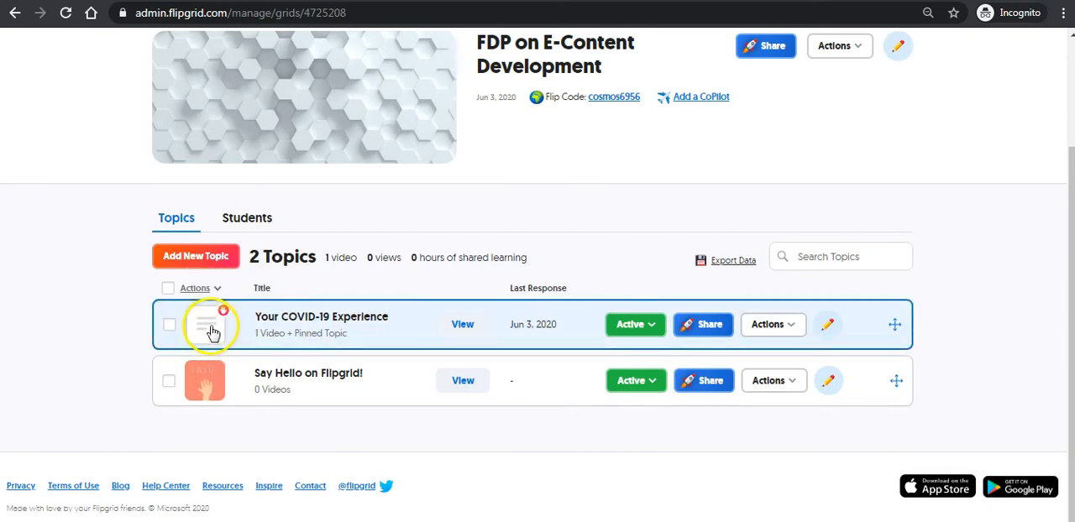
scroll(465, 281, "down", 2)
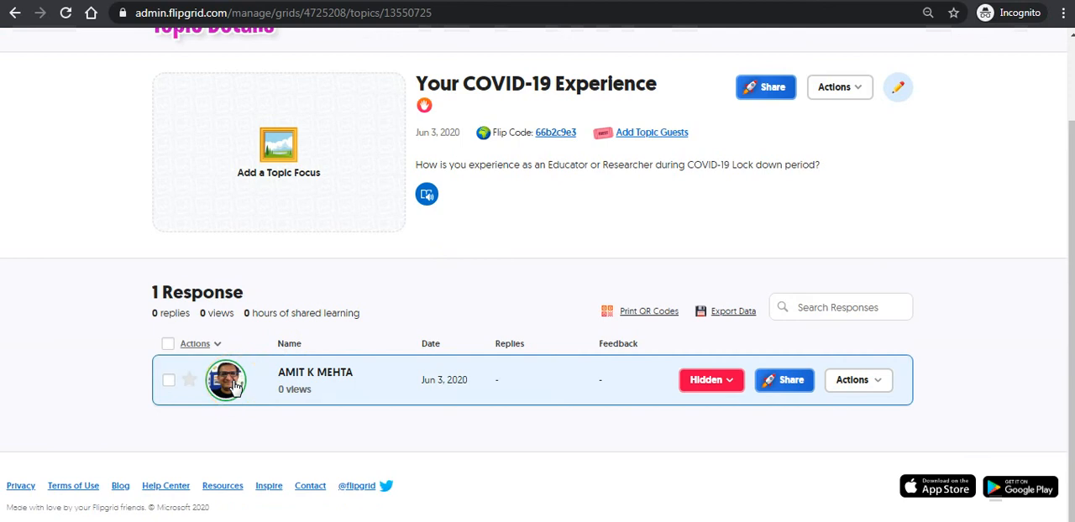
left_click(235, 384)
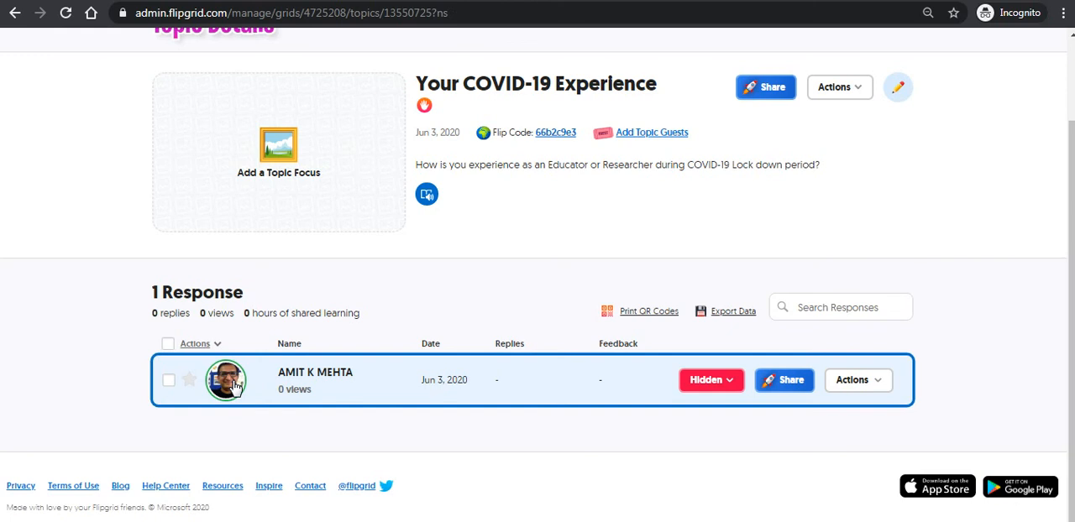
left_click(233, 383)
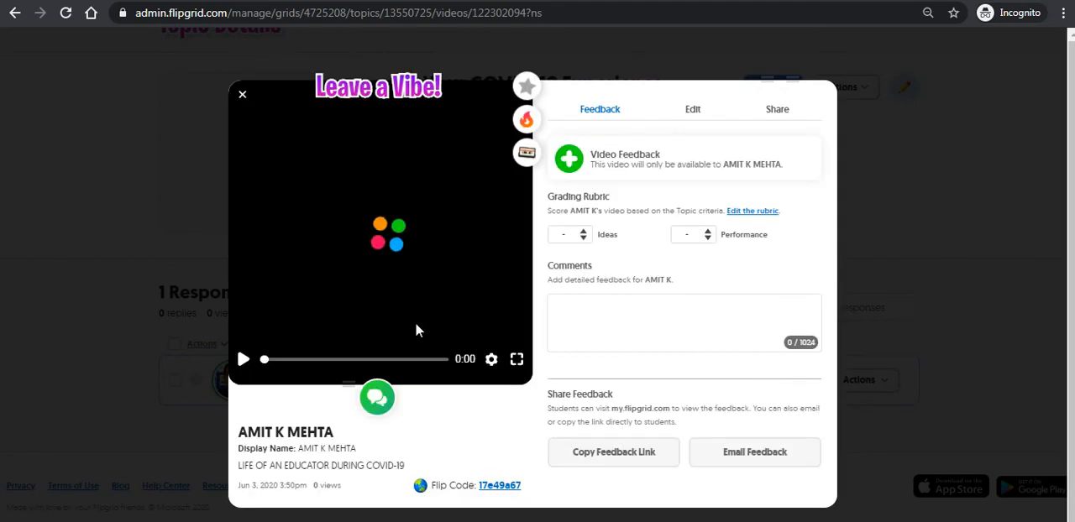
- Play the participant's video response, mark it as a featured response, and pause playback
left_click(373, 153)
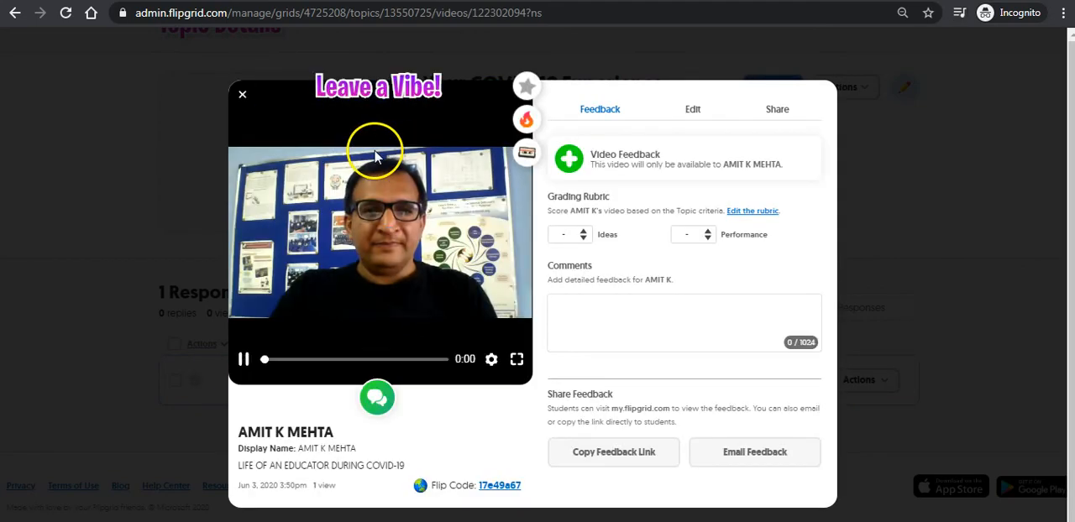
left_click(526, 87)
left_click(582, 235)
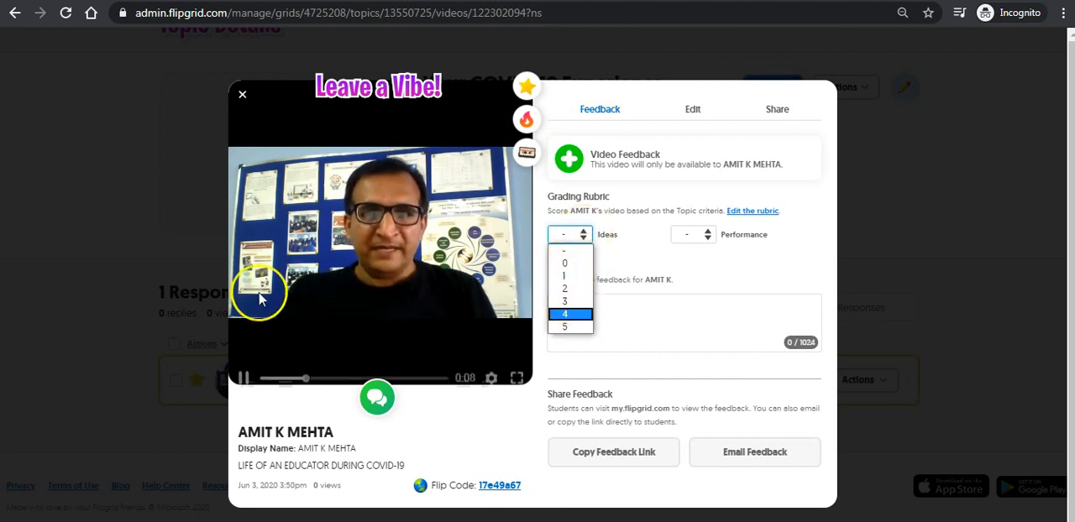
left_click(243, 359)
- Score the response in the grading rubric with 5 for Ideas and 5 for Performance
left_click(571, 235)
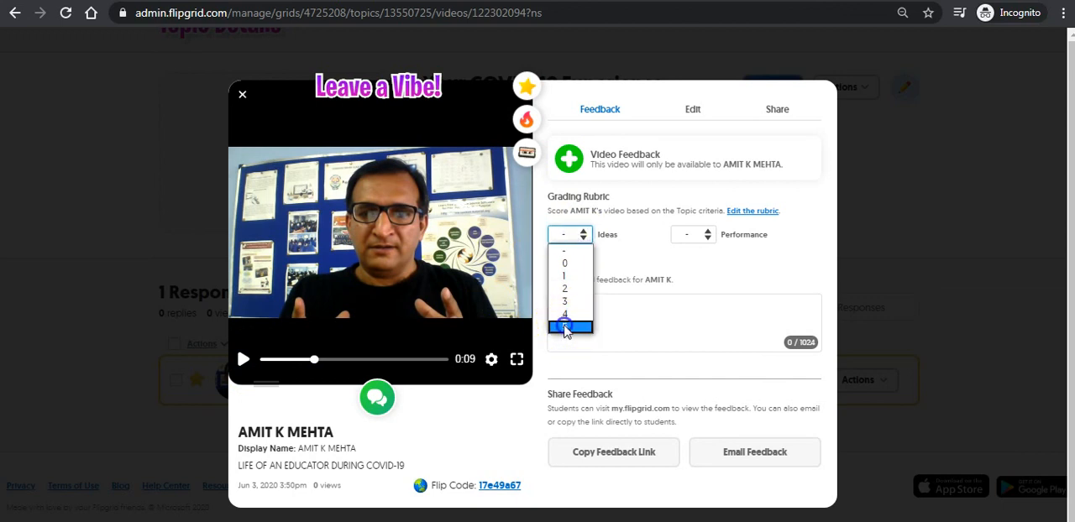
left_click(564, 328)
left_click(702, 234)
left_click(687, 327)
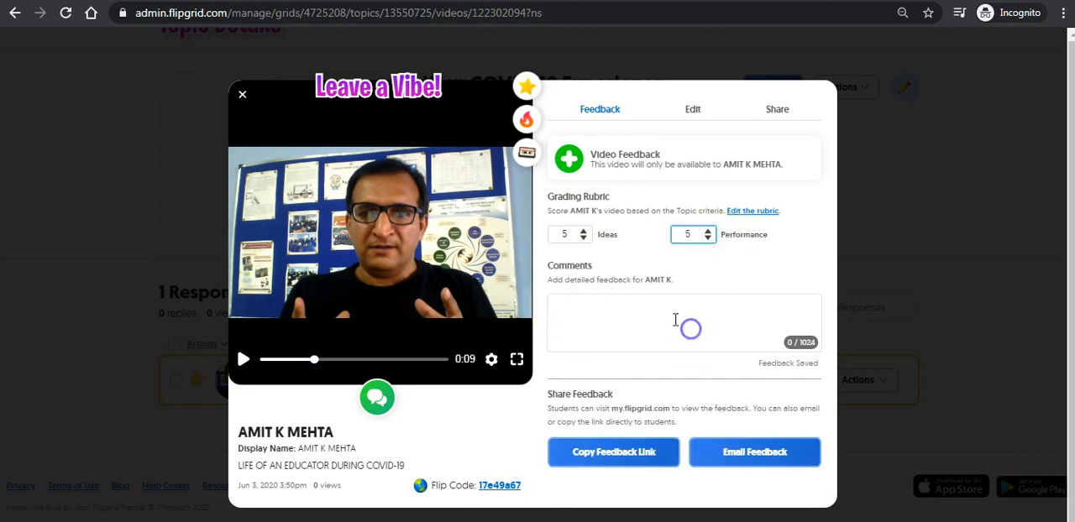
- Add the comment "Keep Going! Keep Learning!" to the response and email the feedback to the participant
left_click(597, 313)
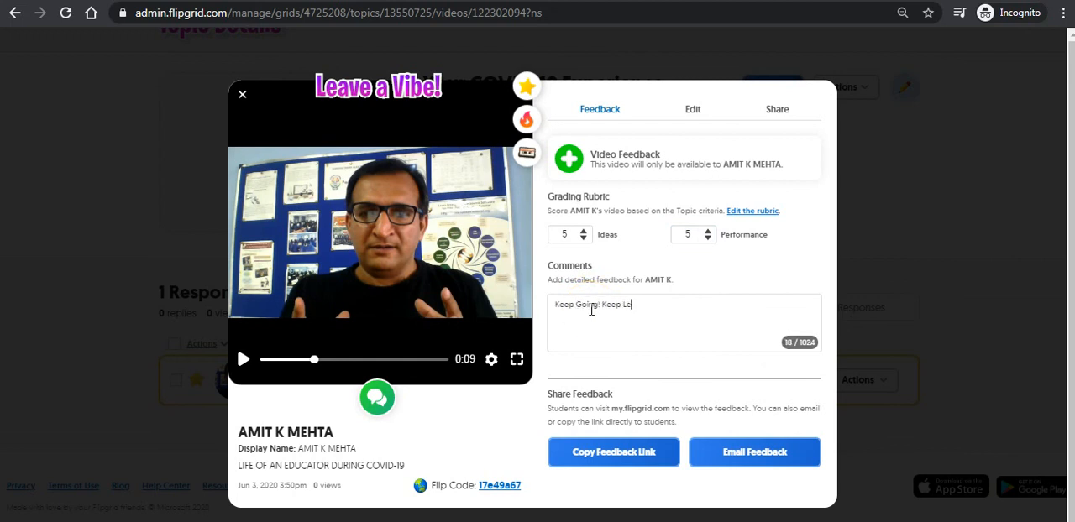
type("!")
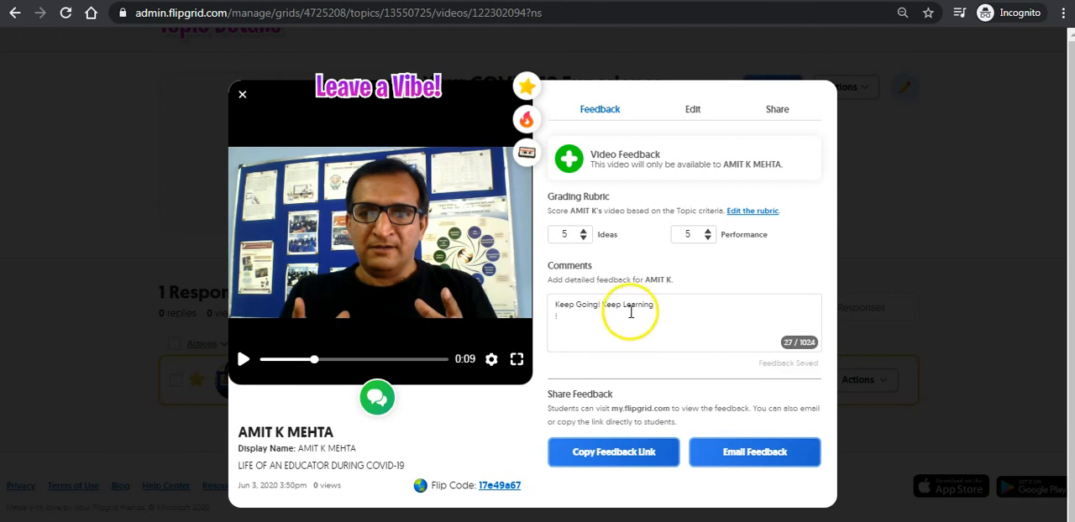
left_click(660, 307)
type("!")
left_click(754, 458)
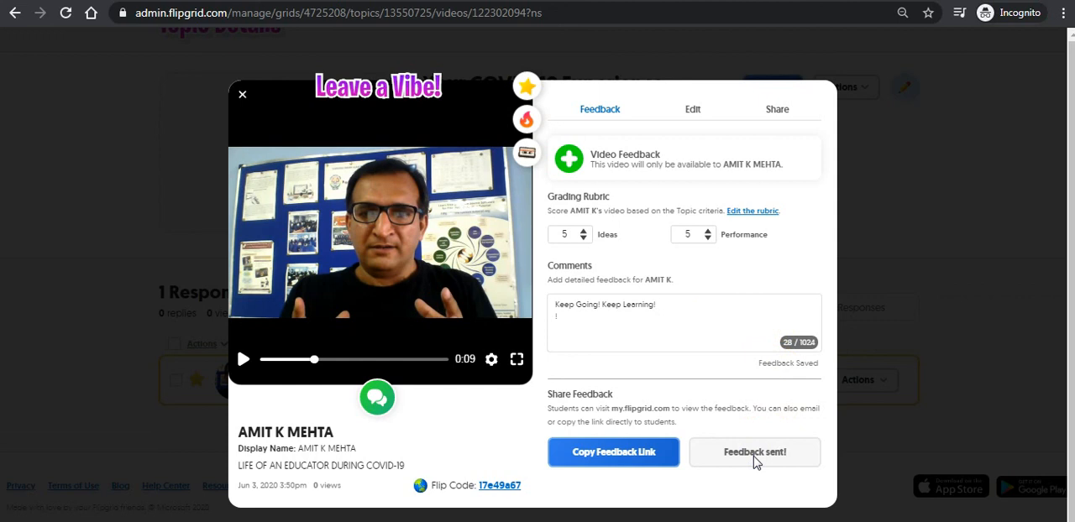
left_click(243, 97)
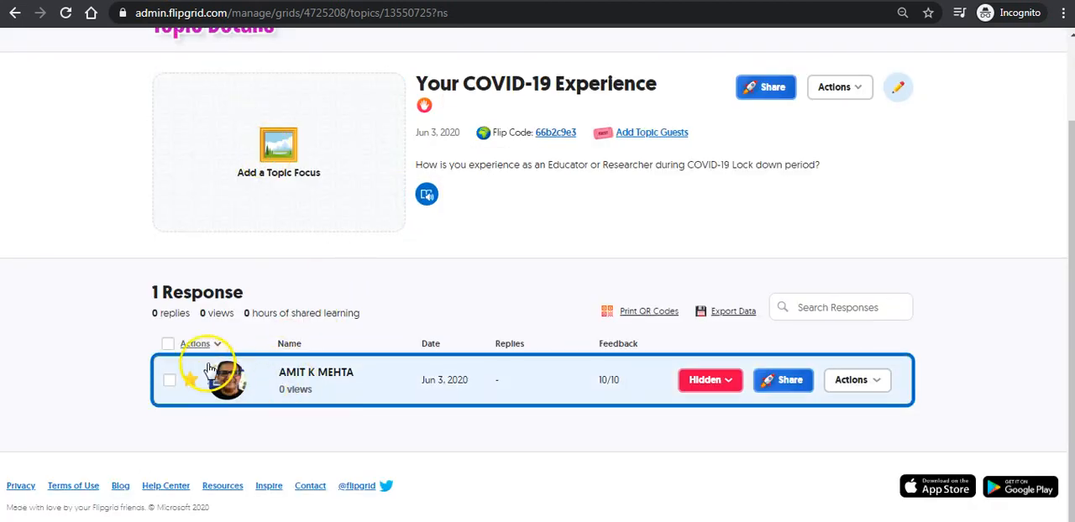
- Change the participant's response from Hidden to Active in the topic's response list, closing the video details if they open
left_click(284, 373)
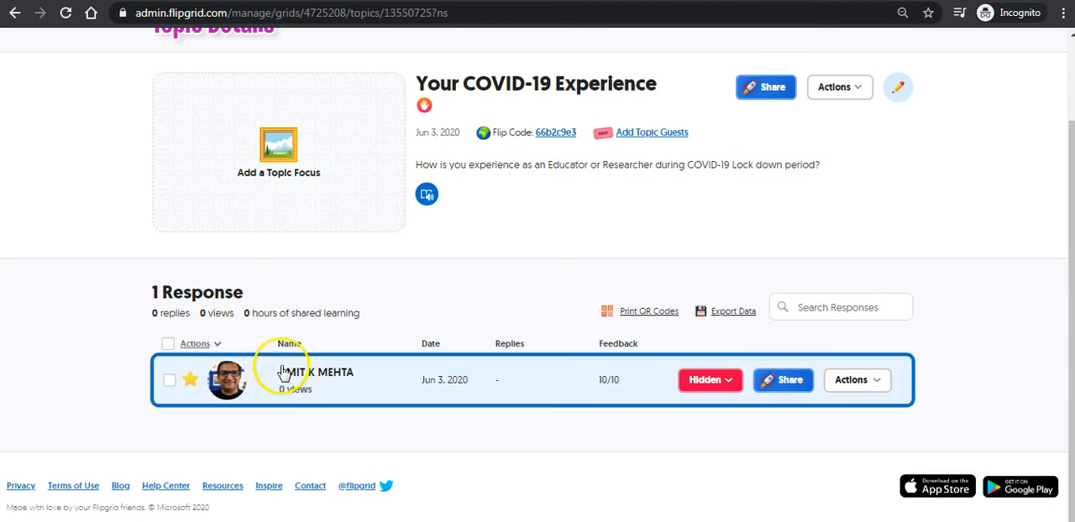
left_click(729, 383)
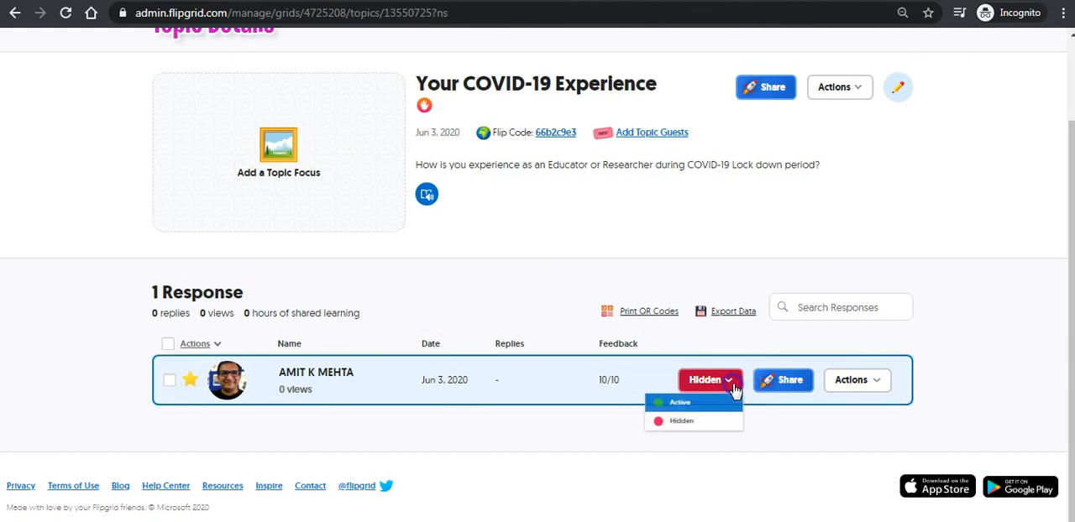
left_click(669, 403)
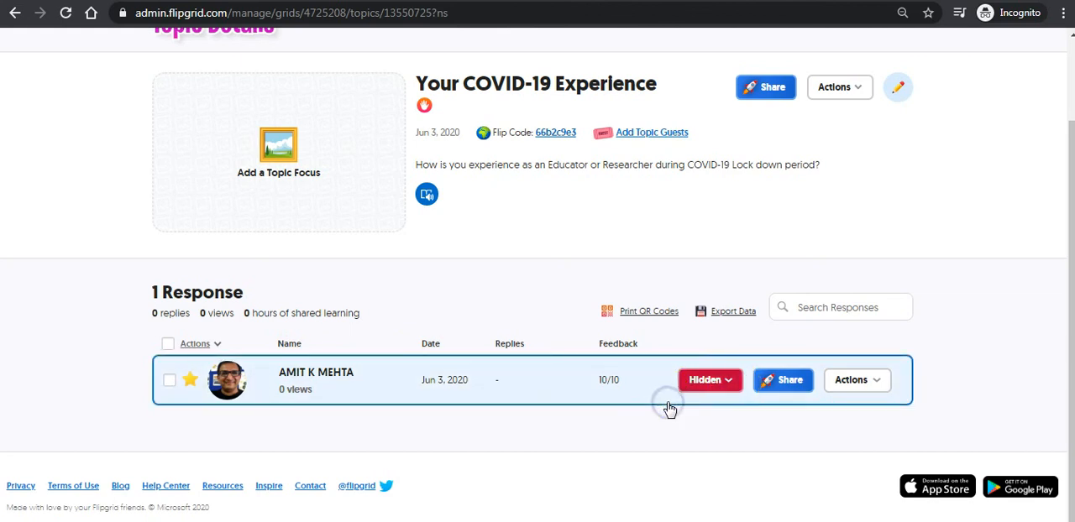
left_click(727, 383)
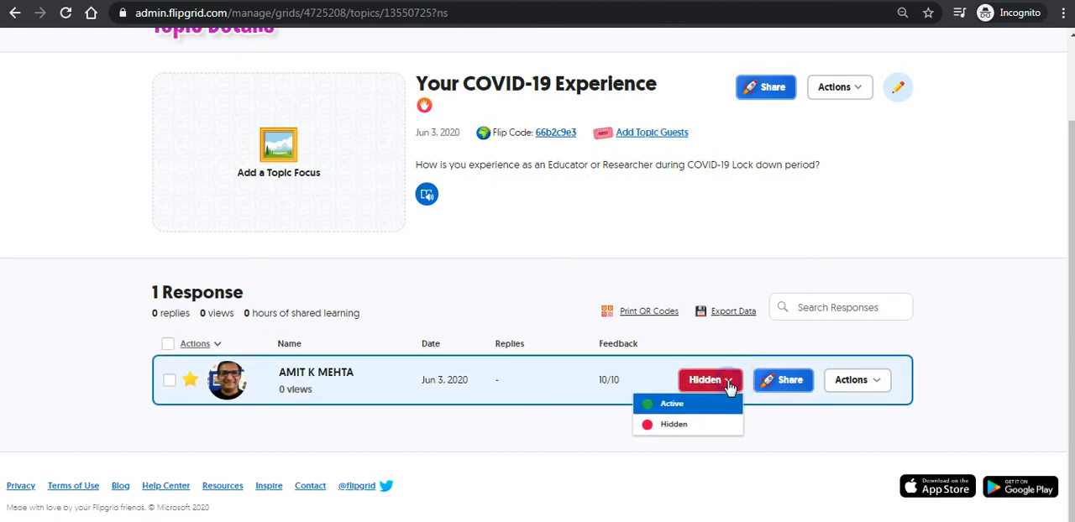
left_click(669, 405)
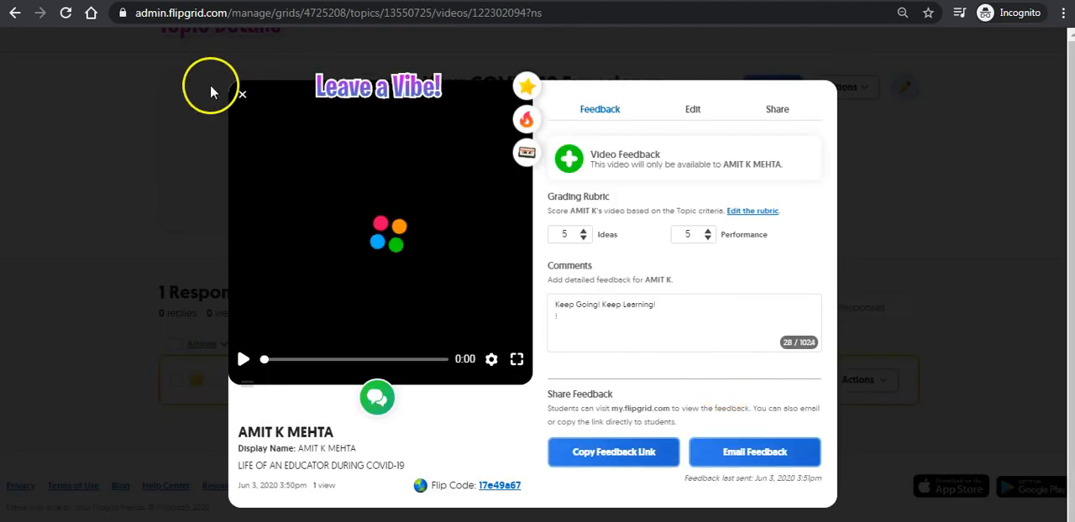
left_click(241, 93)
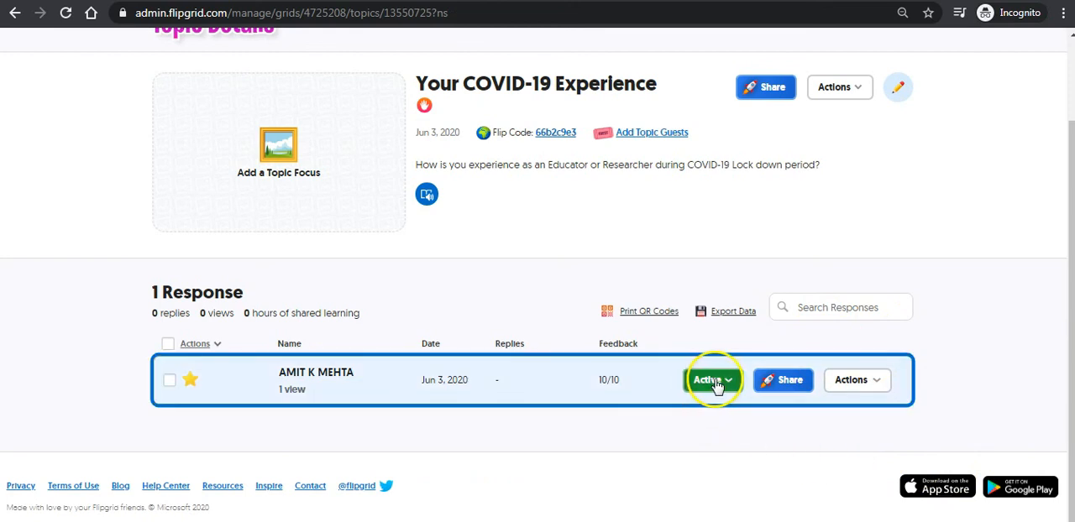
- Return to the My Grids overview and clear the accidental text selection on the page
scroll(499, 311, "up", 2)
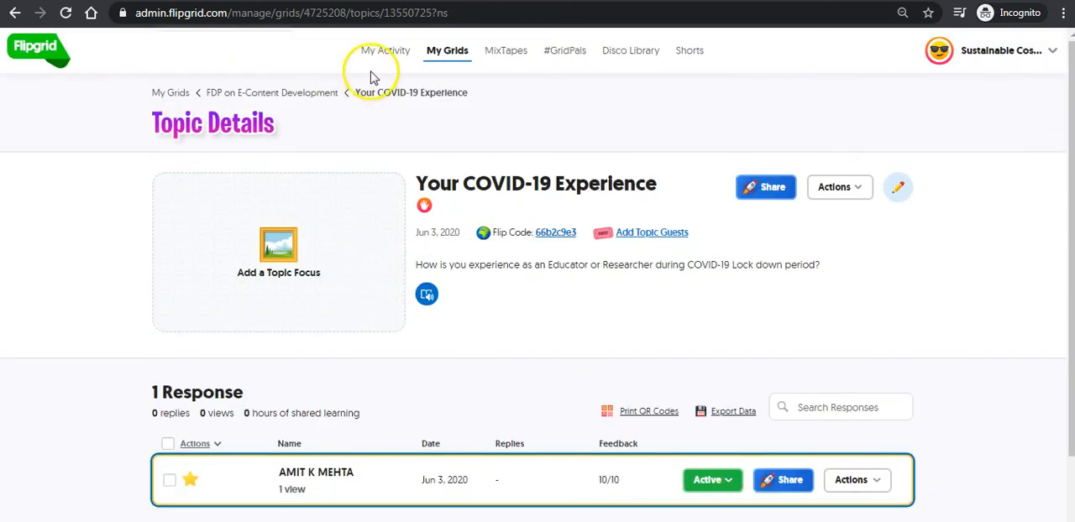
double_click(447, 55)
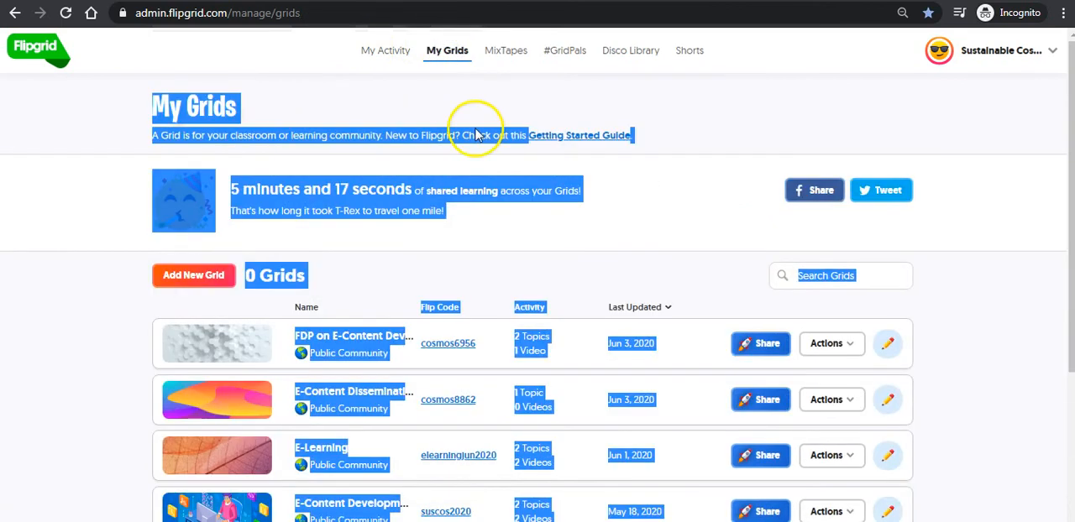
left_click(762, 217)
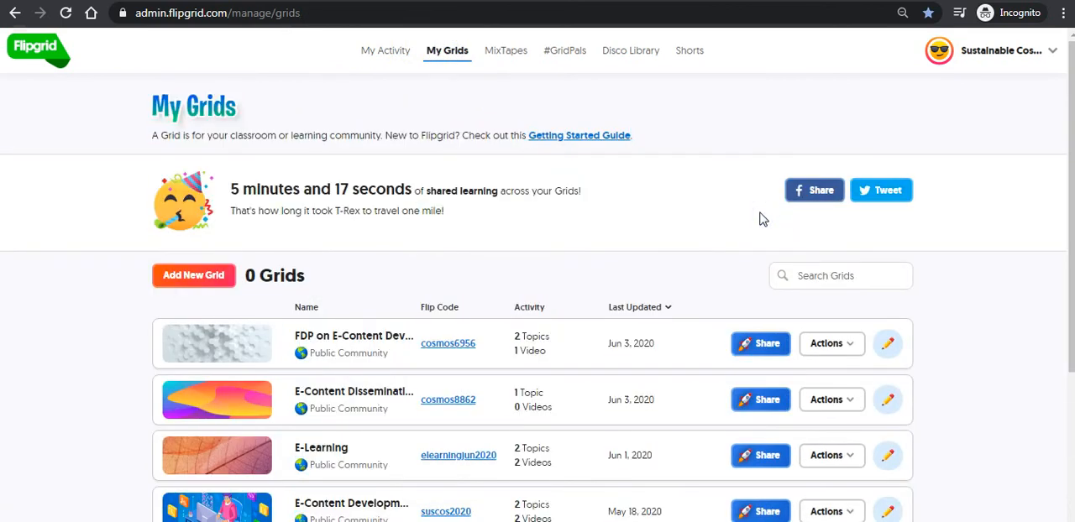
left_click(683, 245)
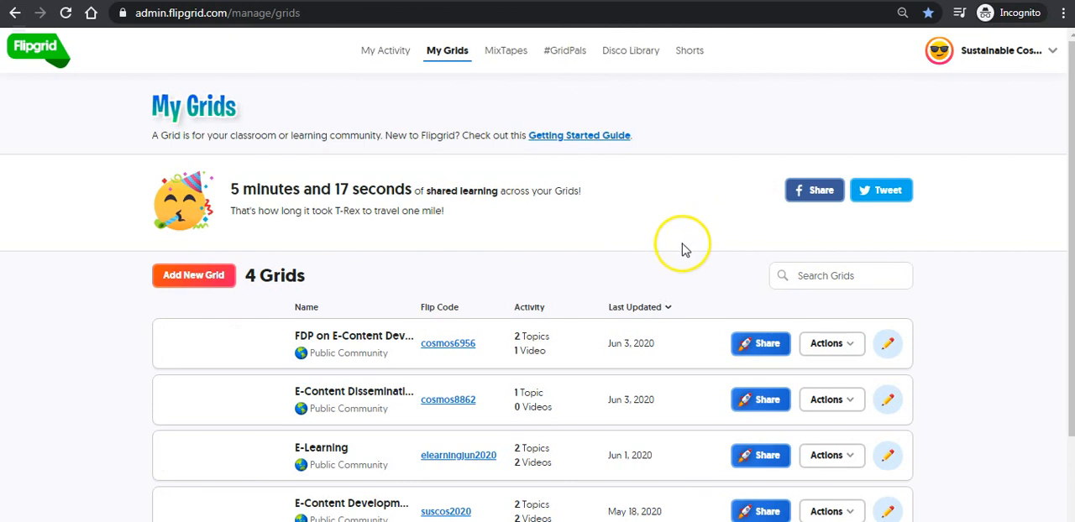